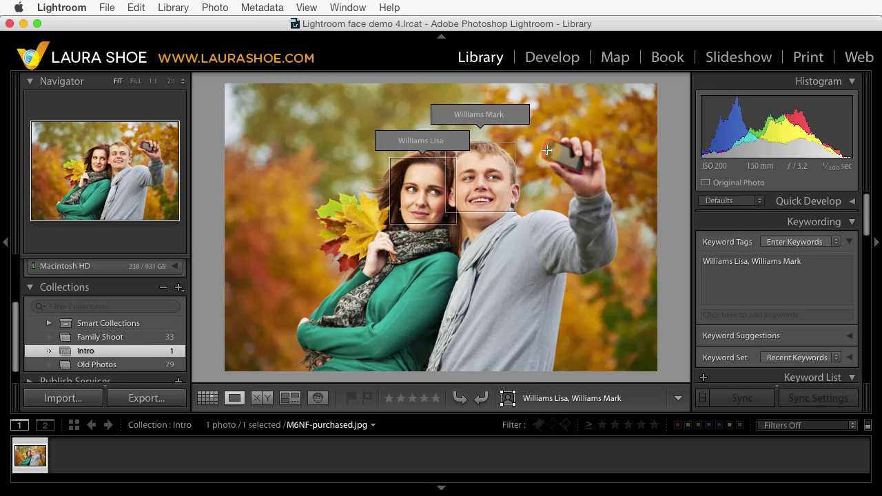
Step: Switch the Library to People view, bringing up its welcome prompt about finding faces
left_click(732, 261)
left_click(318, 400)
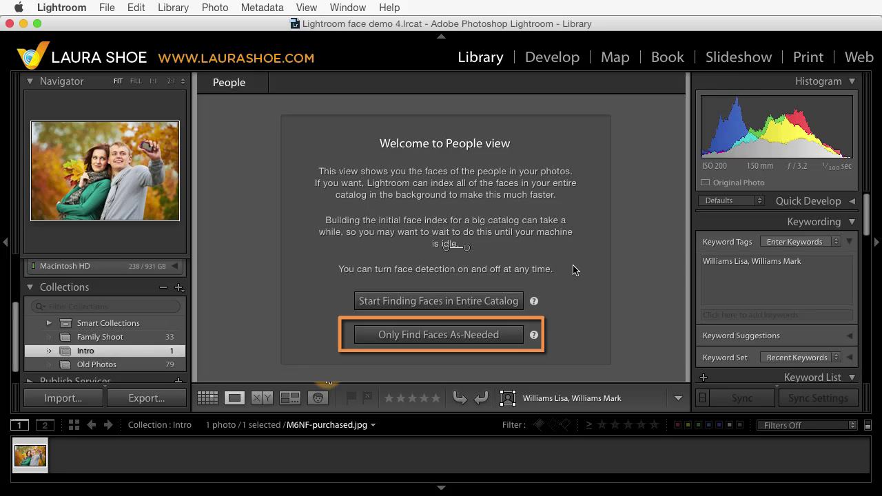
Step: Dismiss the People welcome and check the Face Detection setting in the Activity Center
key("e")
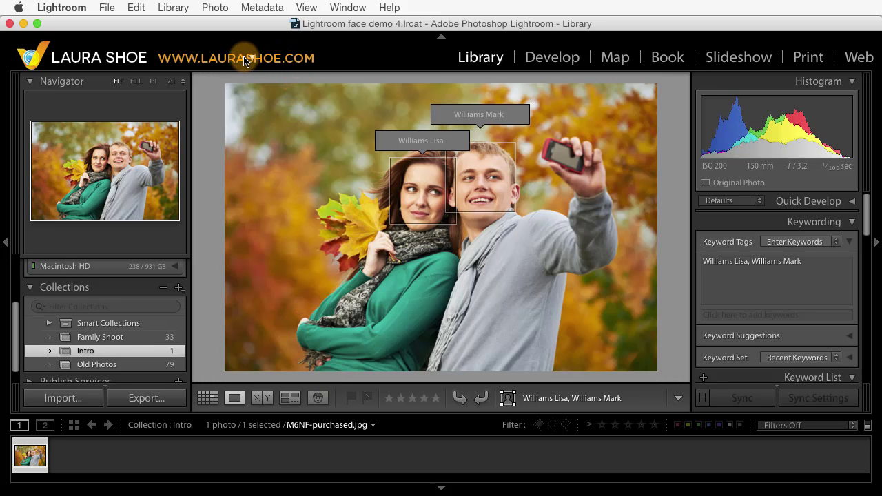
left_click(189, 61)
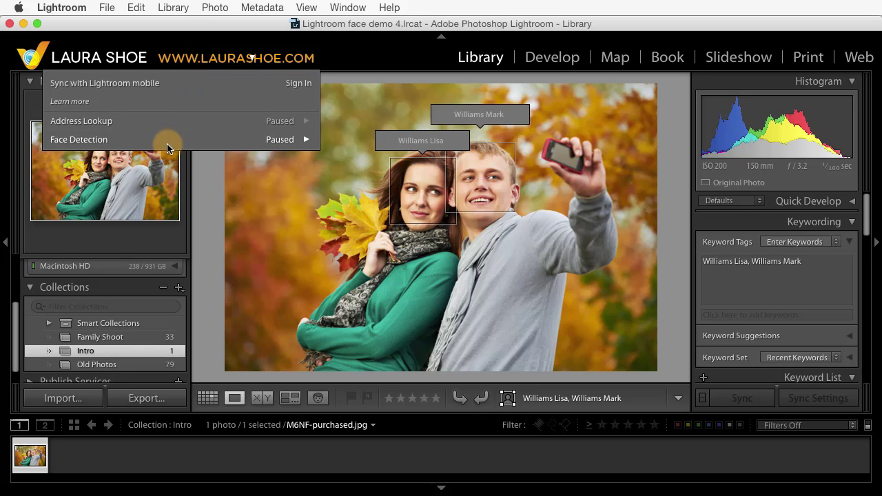
left_click(308, 143)
left_click(276, 142)
left_click(248, 47)
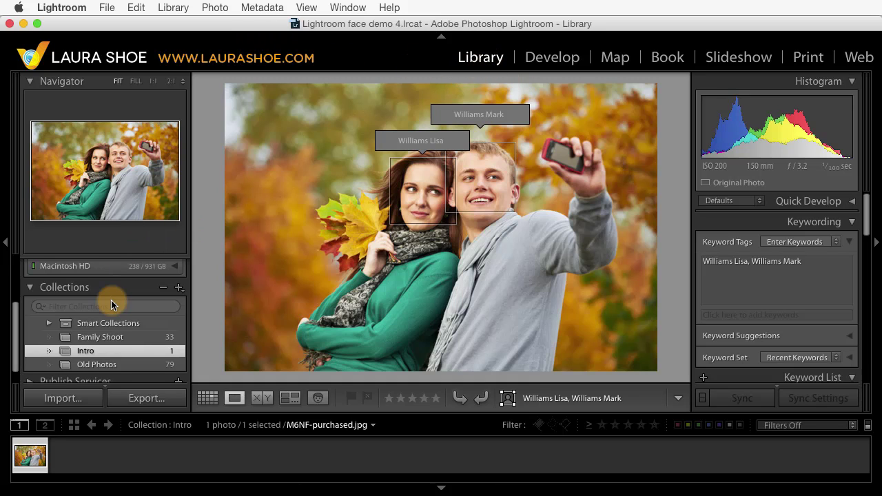
Step: Open the Family Shoot collection in People view, showing its 39 unnamed faces
mouse_move(100, 343)
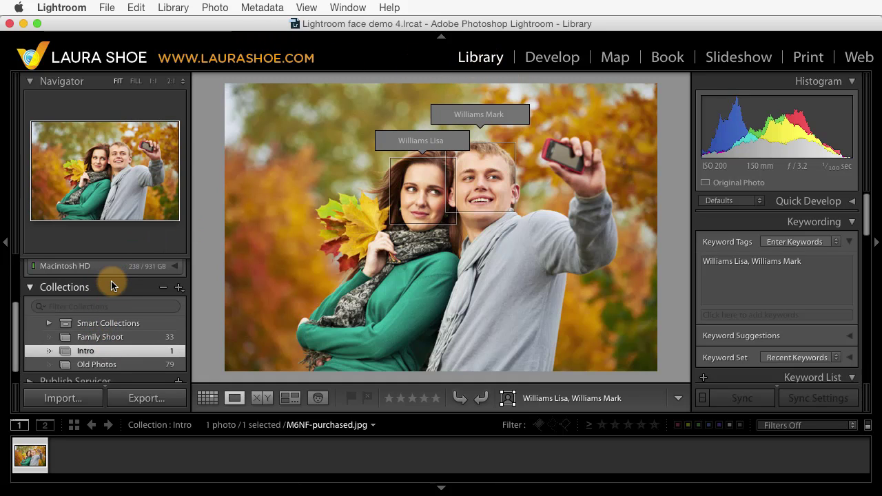
scroll(112, 288, "up", 3)
scroll(112, 287, "up", 2)
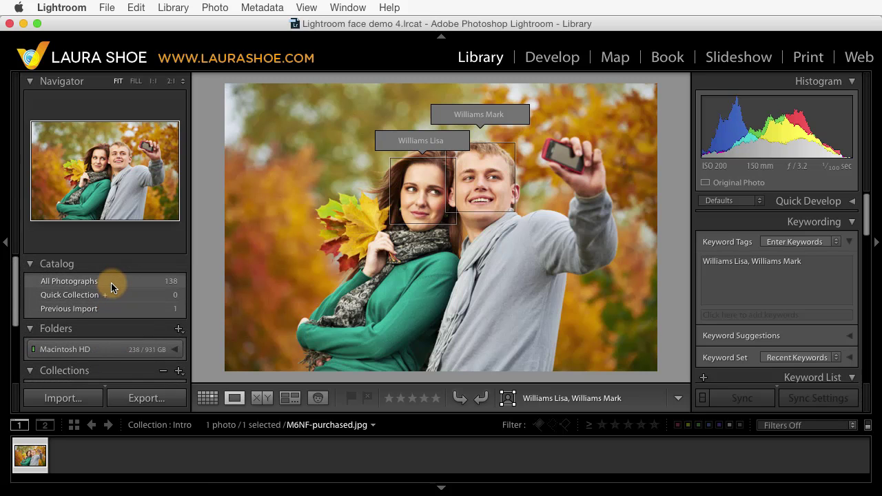
scroll(114, 320, "down", 5)
left_click(118, 356)
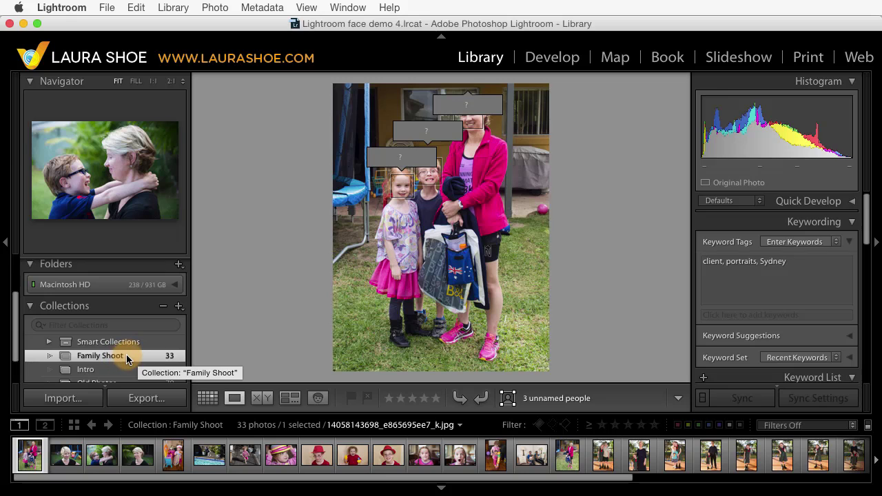
left_click(317, 393)
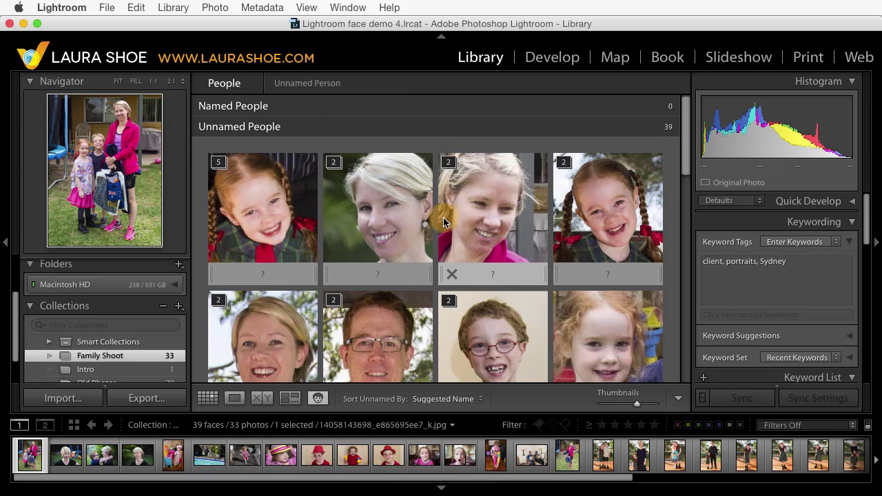
Step: Name the curly-haired little girl's face with her full name and find it in the Keyword List
scroll(442, 221, "down", 2)
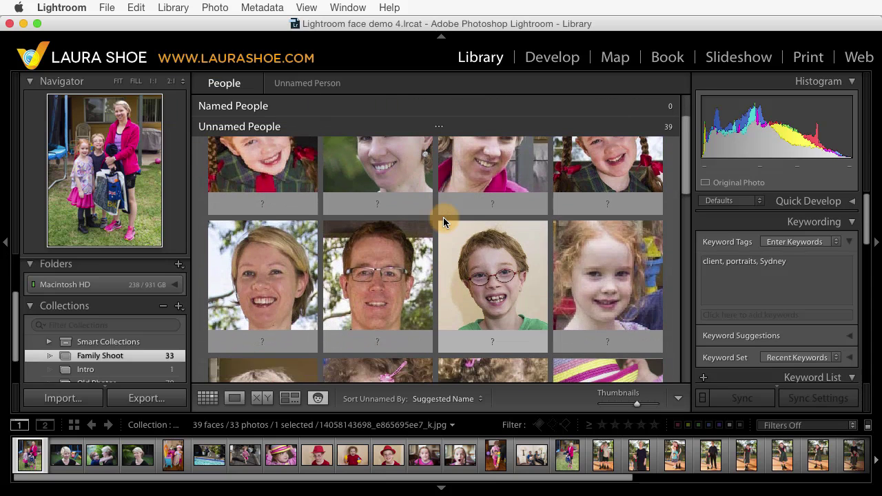
left_click(605, 280)
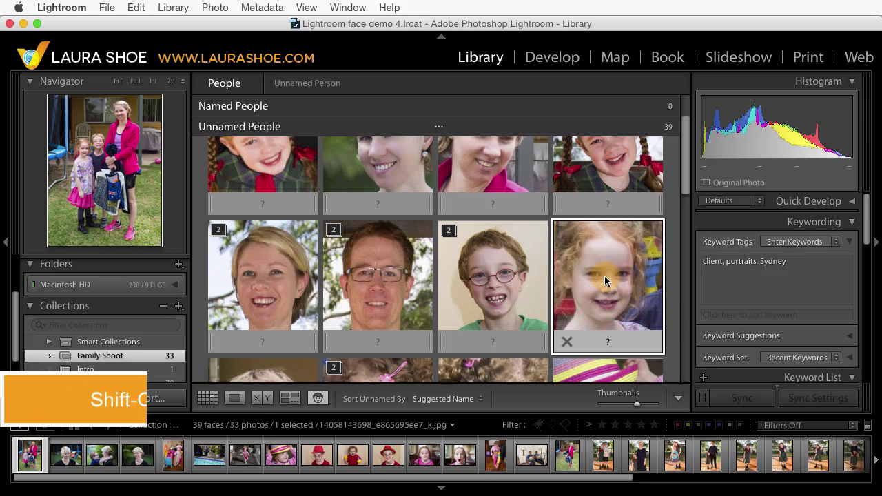
key("shift+o")
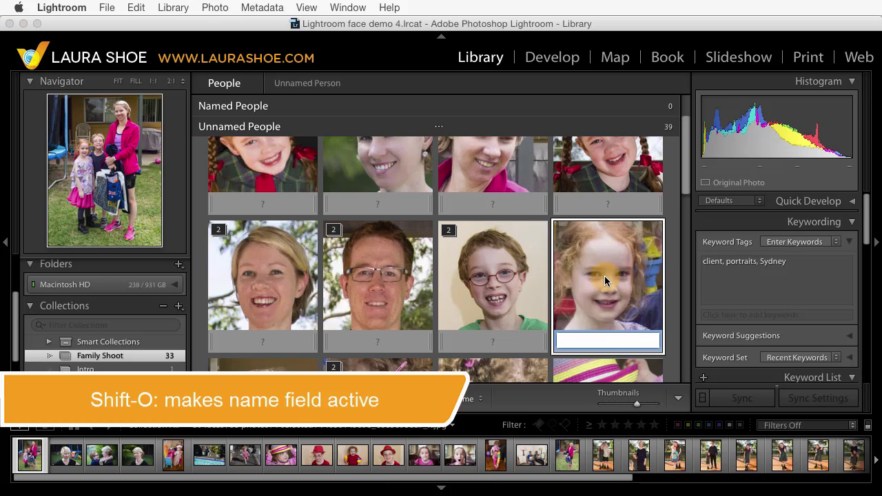
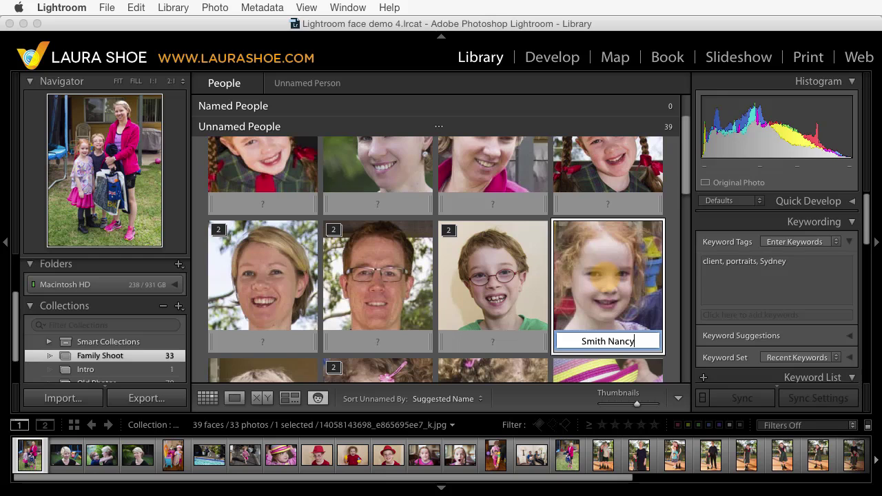
key("Return")
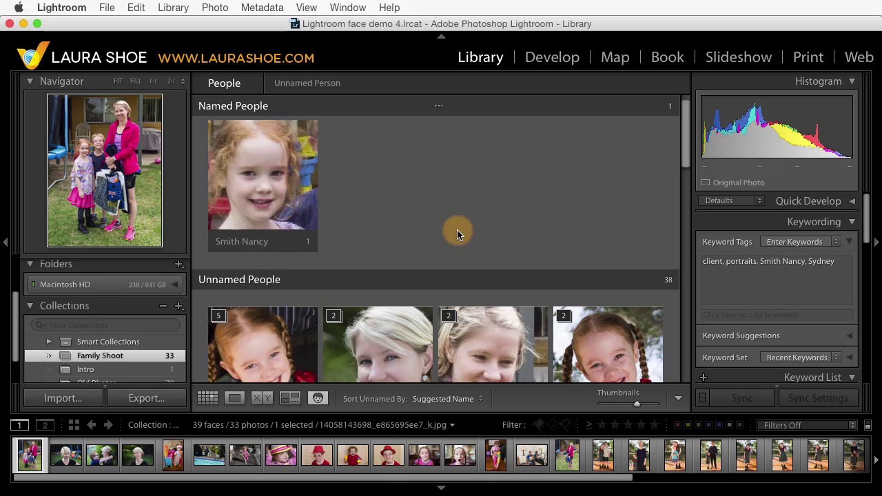
left_click_drag(862, 231, 868, 288)
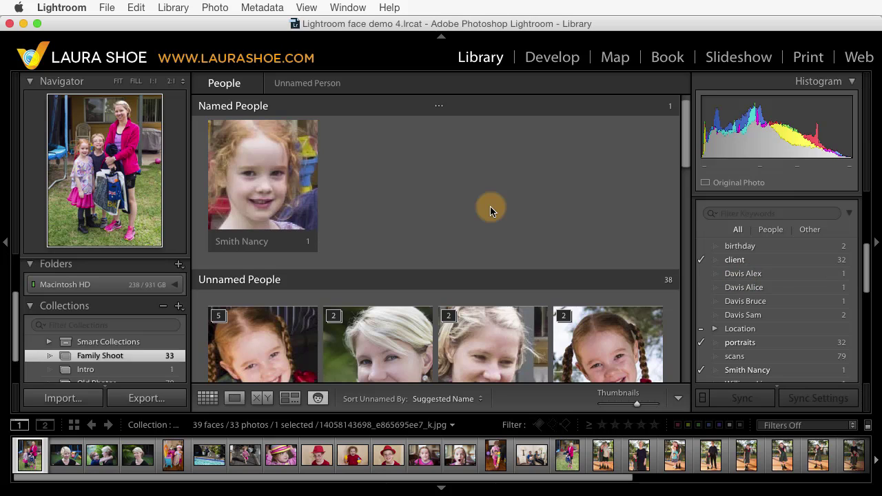
Step: Name the boy with glasses' face with his full name
scroll(490, 206, "down", 2)
scroll(490, 206, "down", 5)
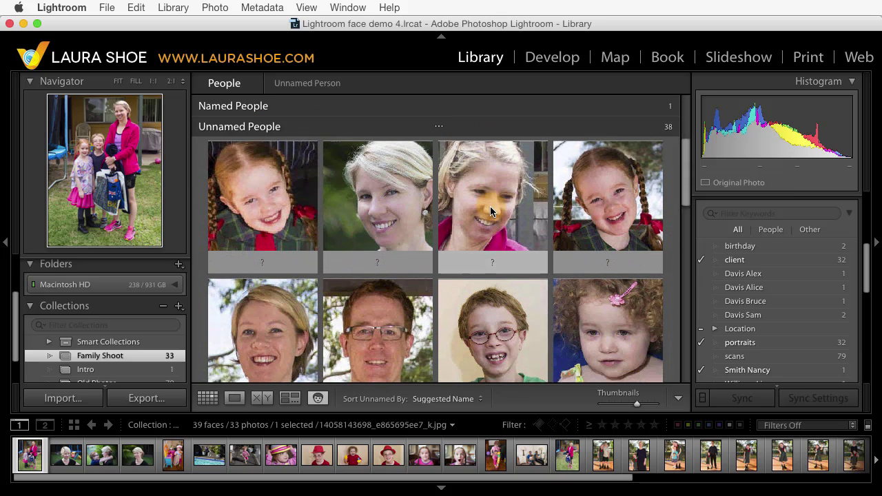
left_click(264, 355)
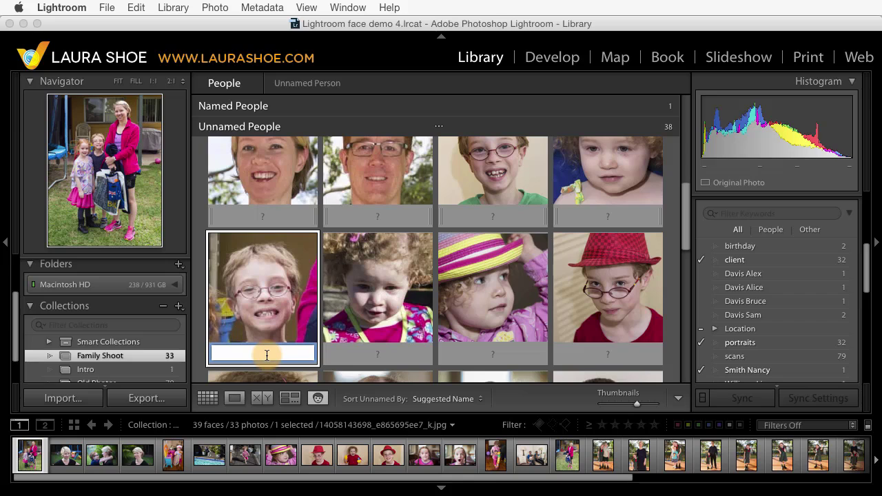
key("Return")
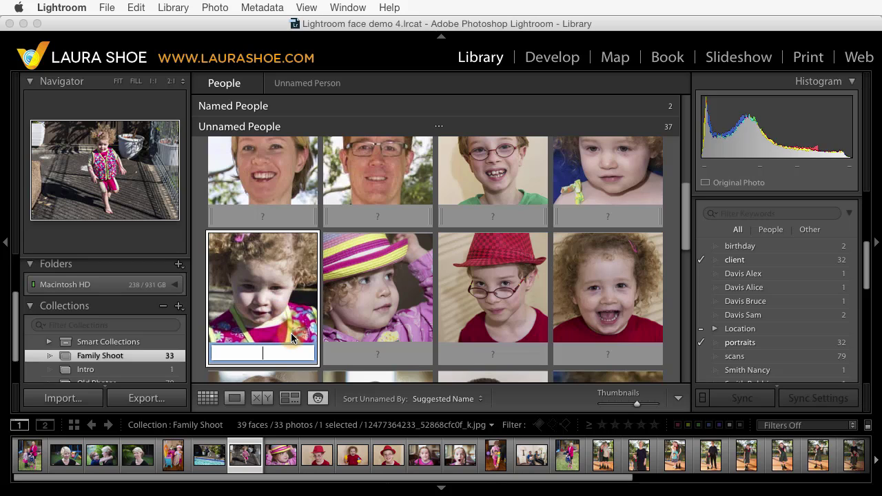
Step: Select four faces of the curly-haired toddler and give them all her full name
left_click(376, 298, "super")
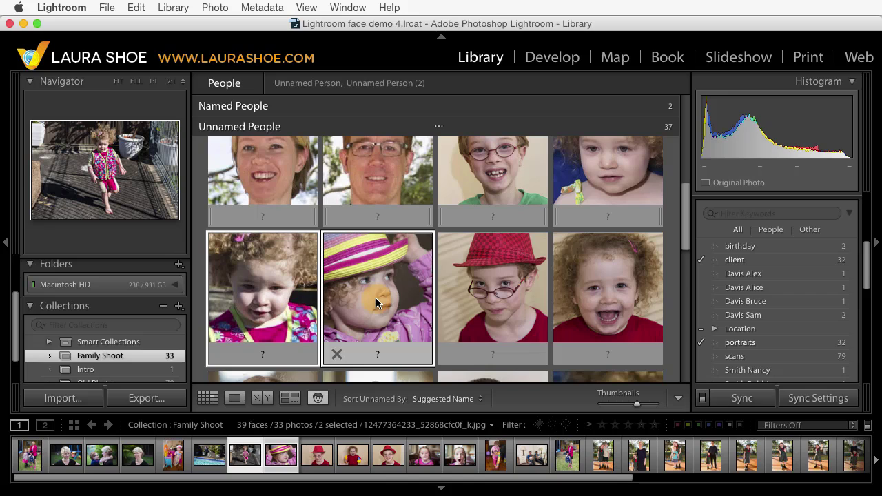
left_click(588, 298, "super")
scroll(588, 298, "down", 3)
left_click(588, 297, "super")
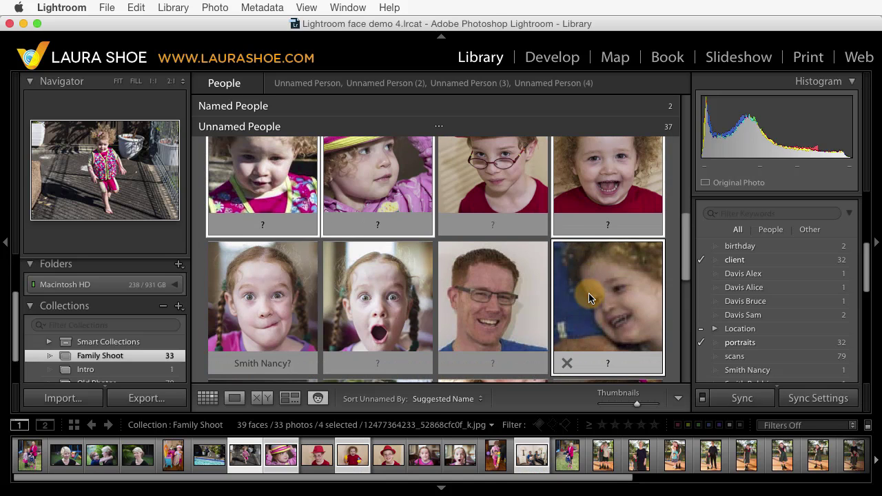
left_click(608, 363)
left_click(608, 363)
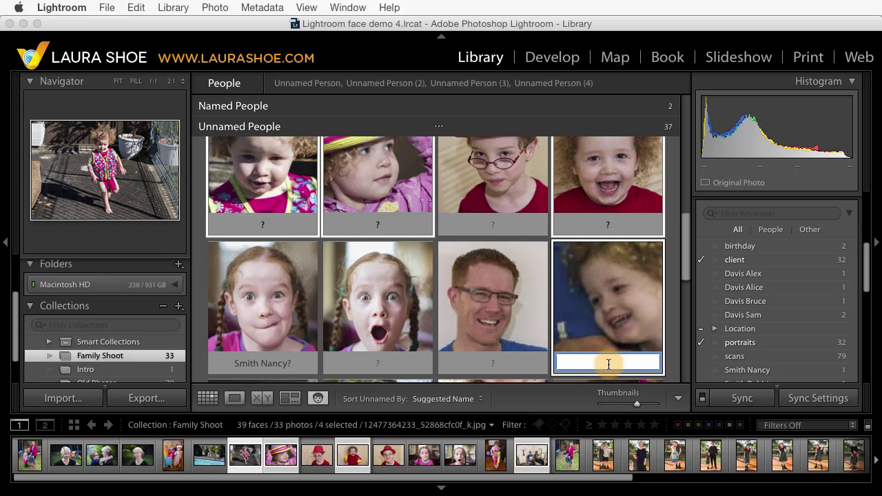
key("Return")
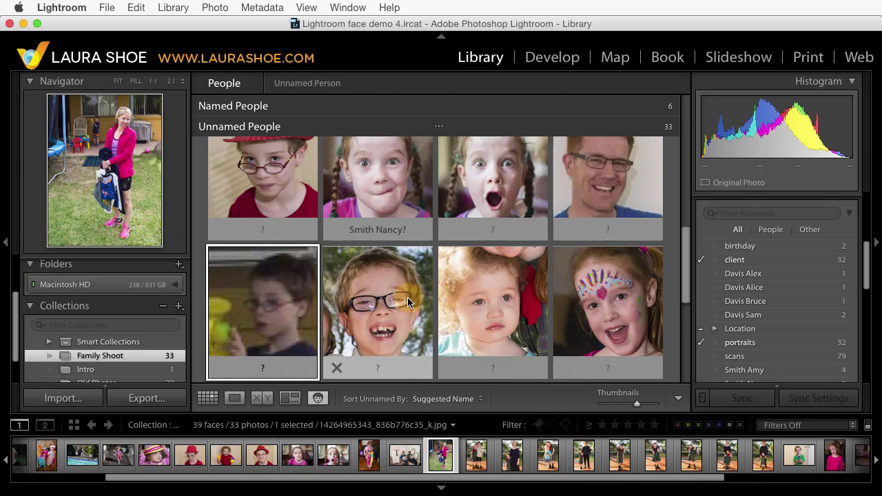
Step: Accept the suggested name for another of the curly-haired girl's faces
scroll(407, 301, "up", 3)
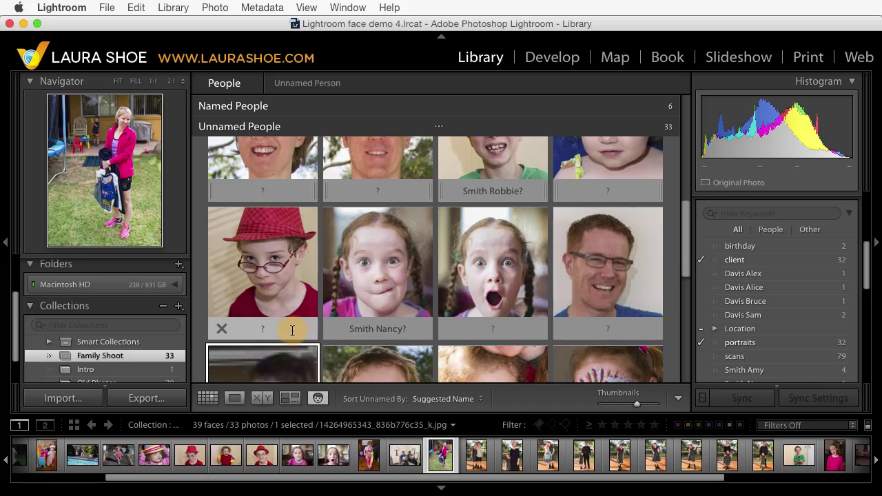
left_click(421, 328)
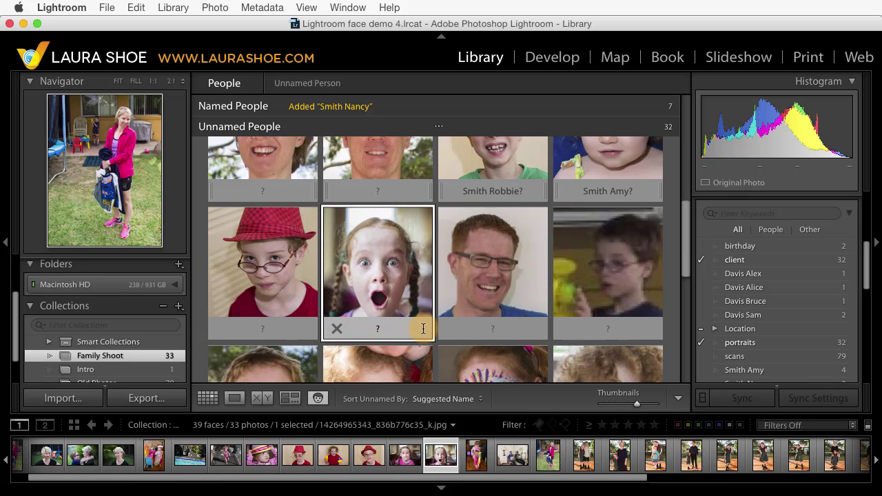
scroll(364, 305, "up", 5)
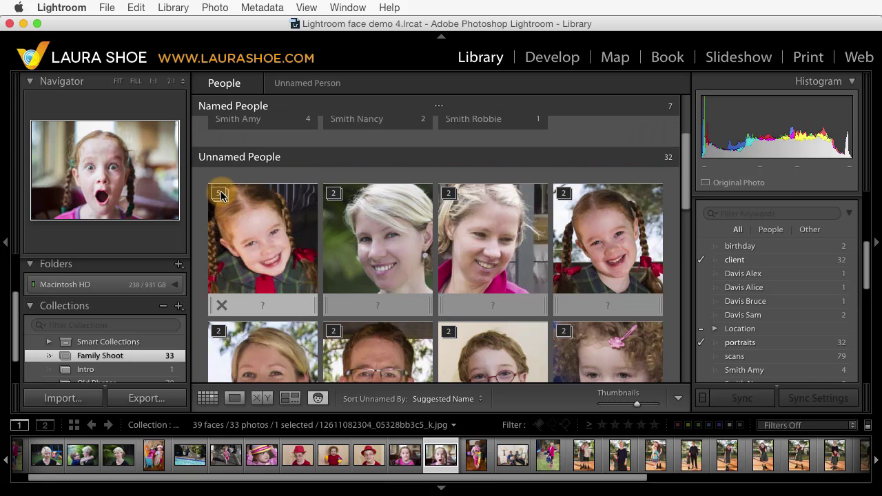
Step: Check the five-face stack, name it as the curly-haired girl, then preview the next stack
left_click(221, 193)
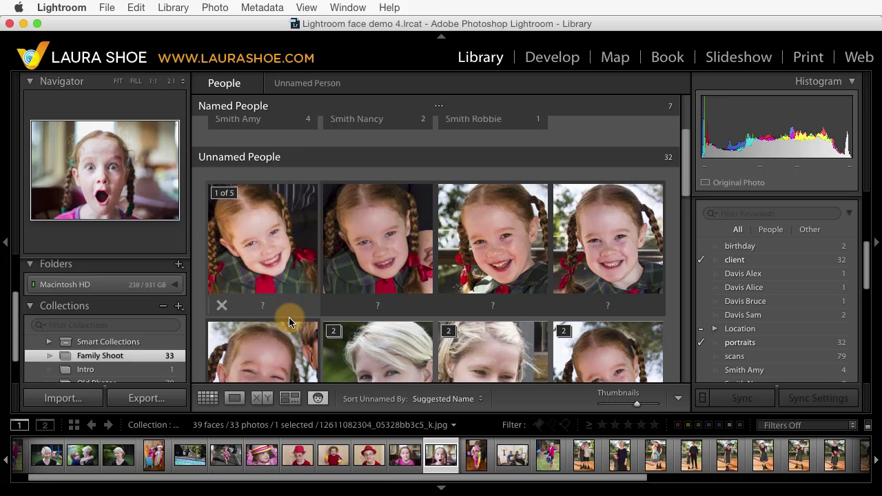
left_click(228, 192)
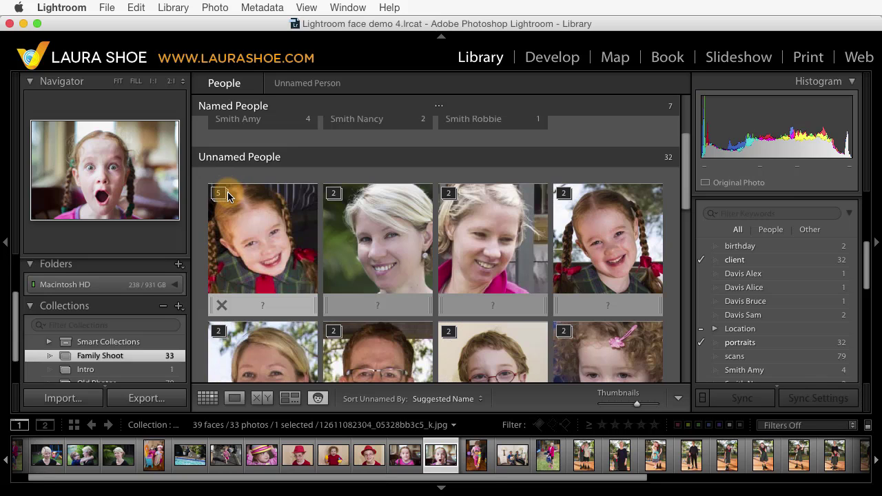
left_click(263, 303)
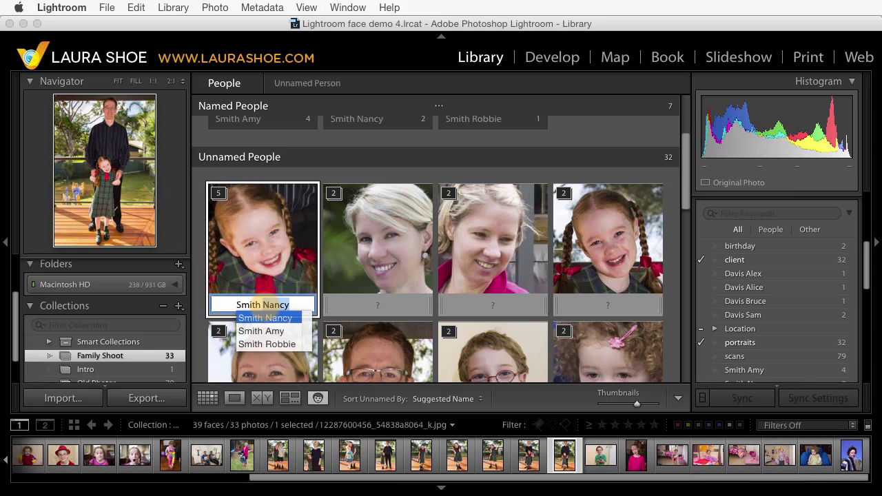
key("Return")
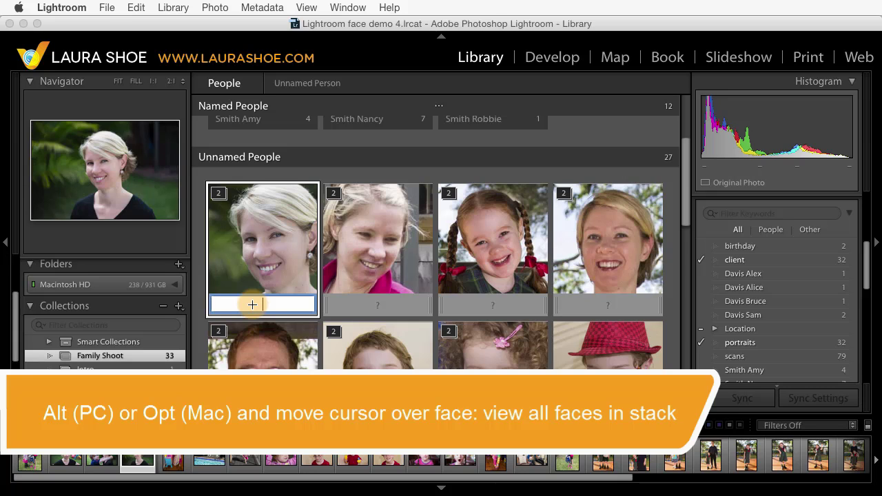
key("alt")
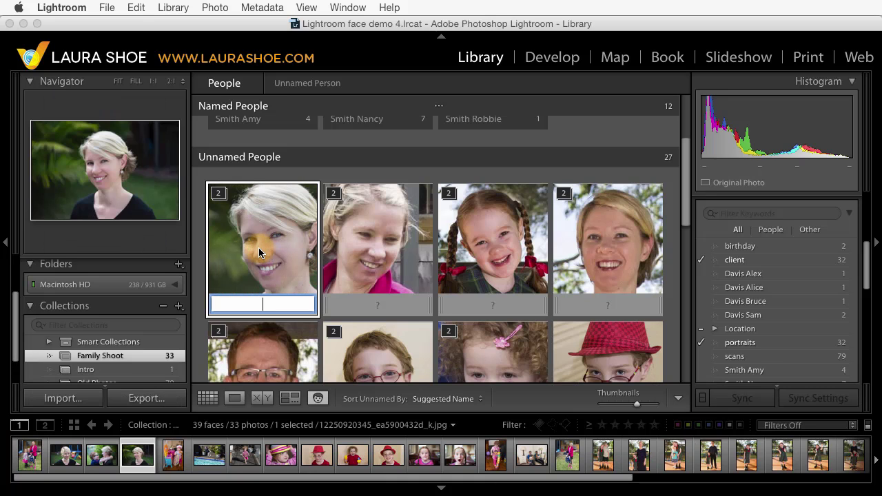
Step: Give the blonde woman's two-face stack her full name
key("Return")
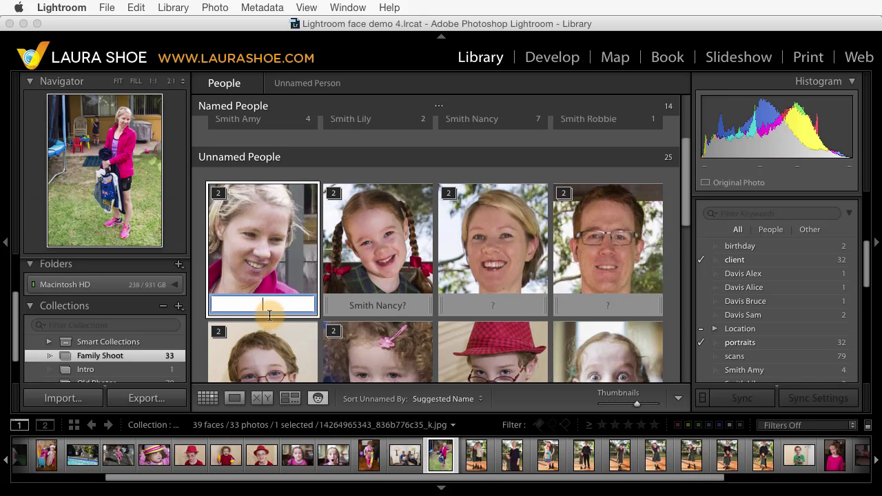
left_click(257, 234)
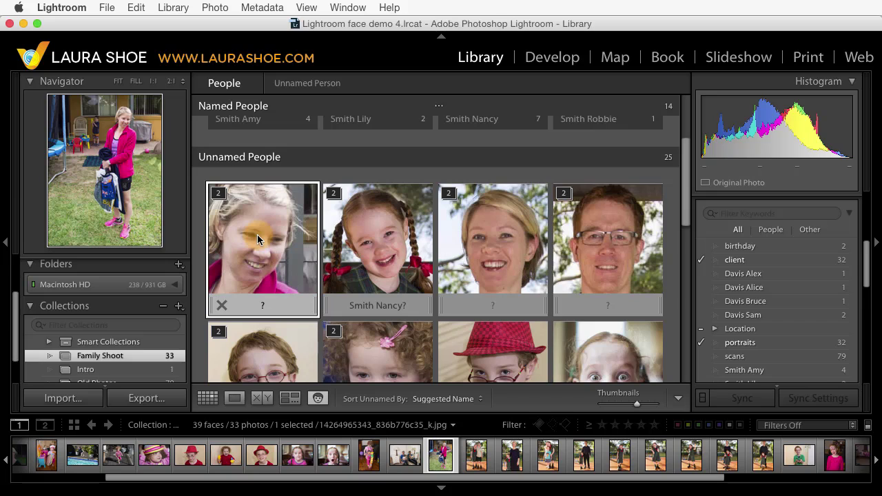
Step: Expand and collapse the next stack repeatedly to compare its two faces
key("s")
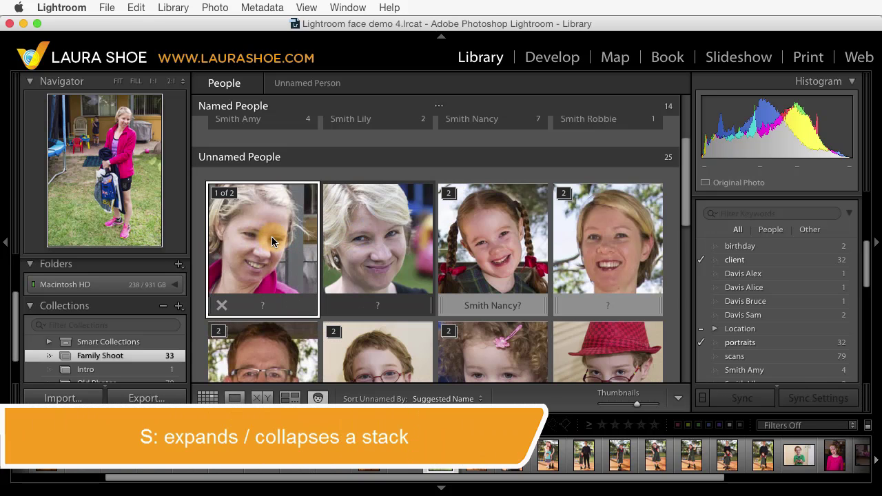
key("s")
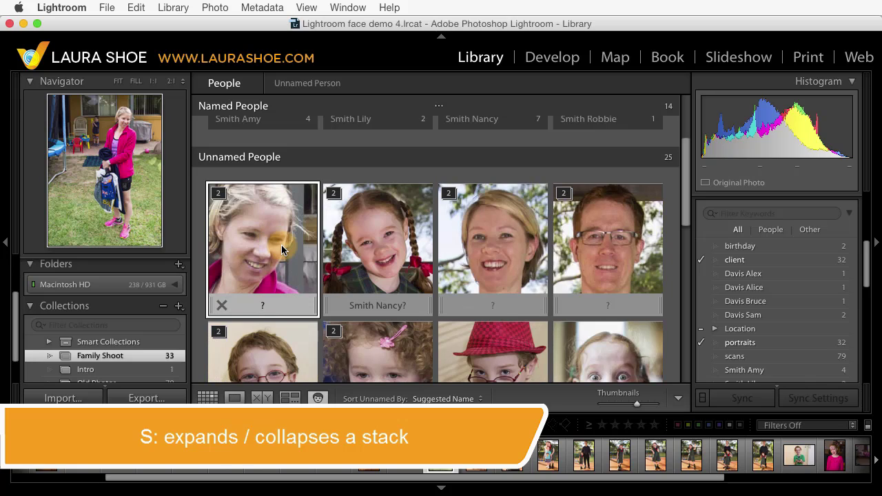
key("s")
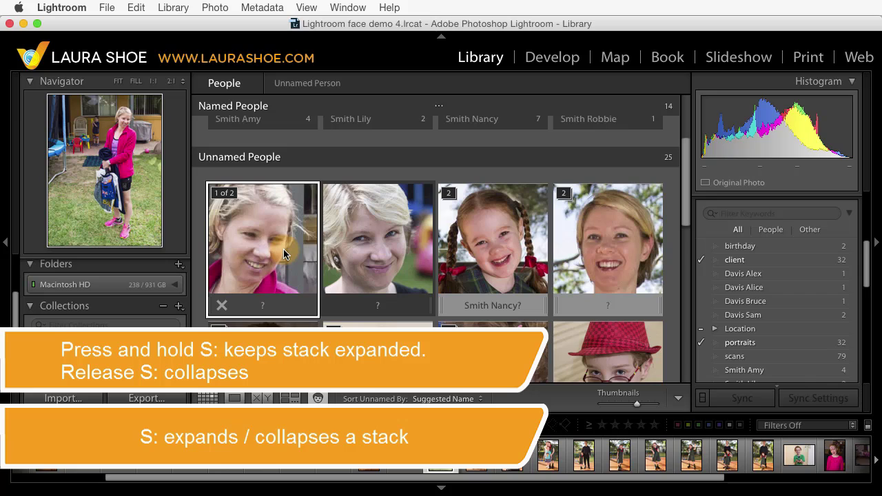
key("s")
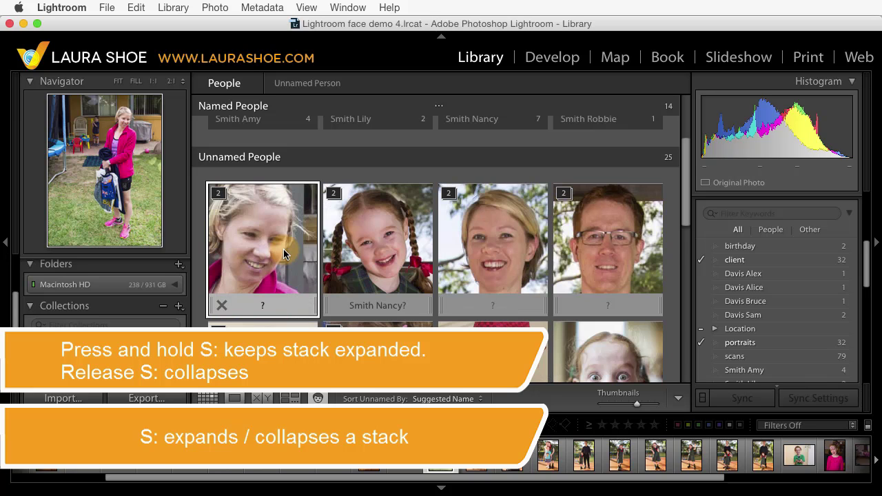
key("s")
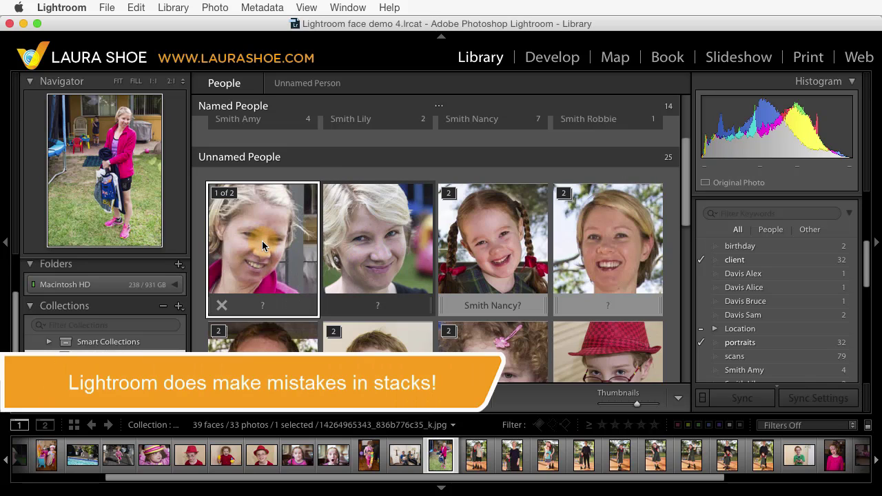
Step: Expand the first stack and give the mismatched smiling blonde woman's face her own name
key("s")
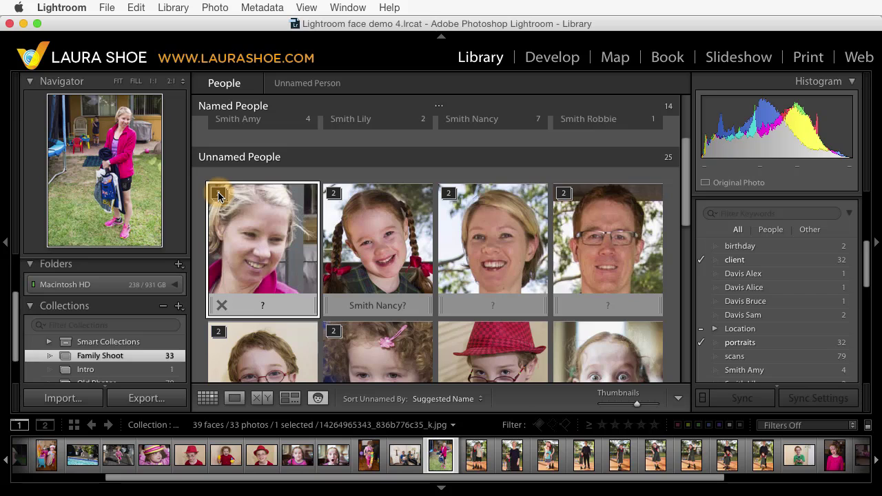
left_click(218, 194)
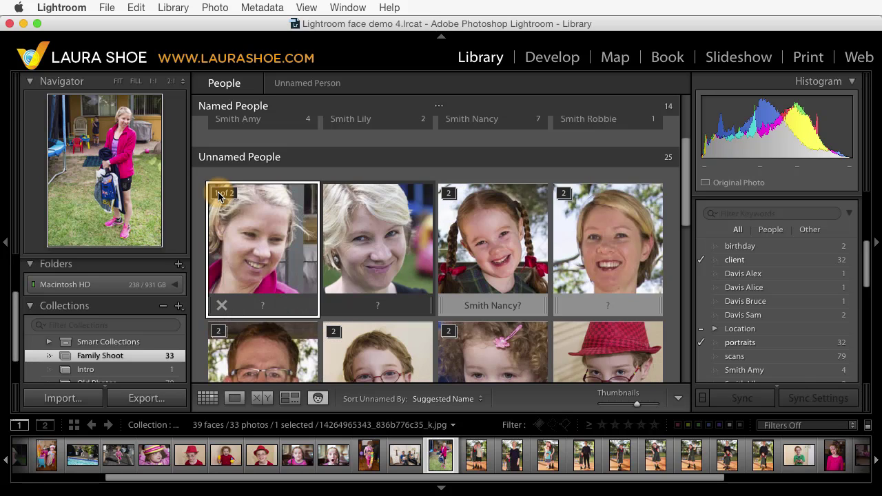
left_click(375, 306)
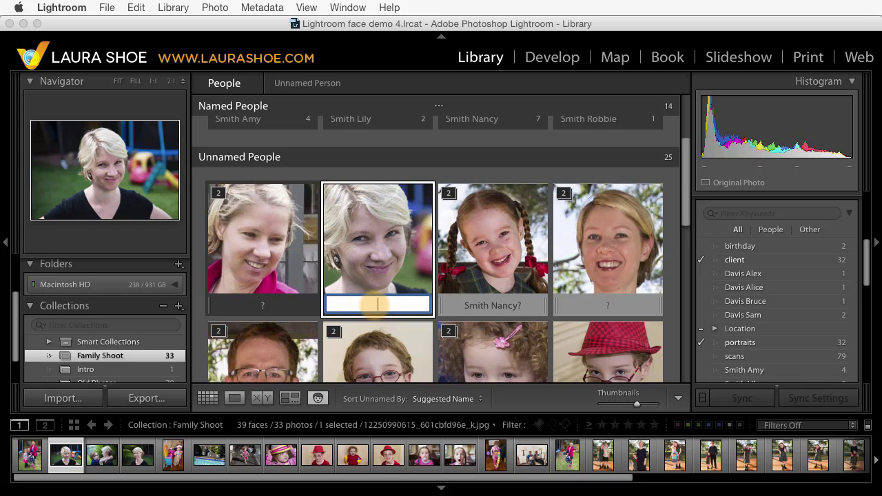
key("Return")
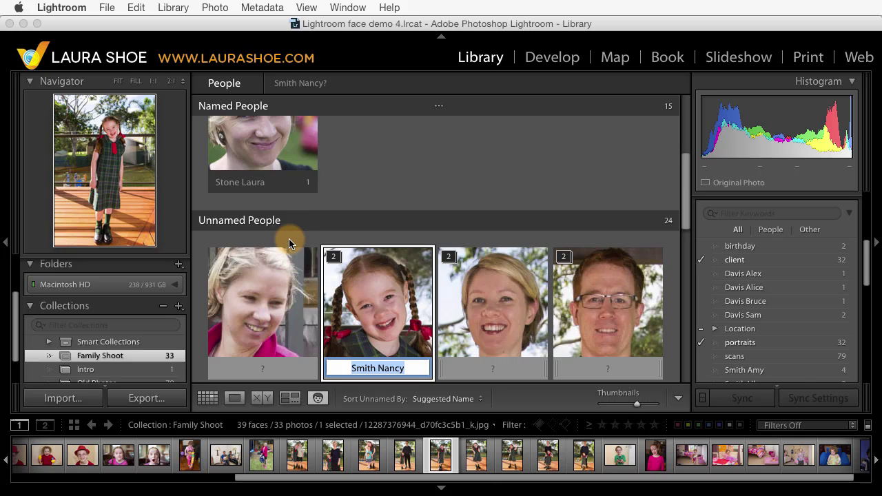
Step: Review the pigtailed girl's two-face stack and accept its suggested name
mouse_move(232, 264)
left_click(371, 291)
key("s")
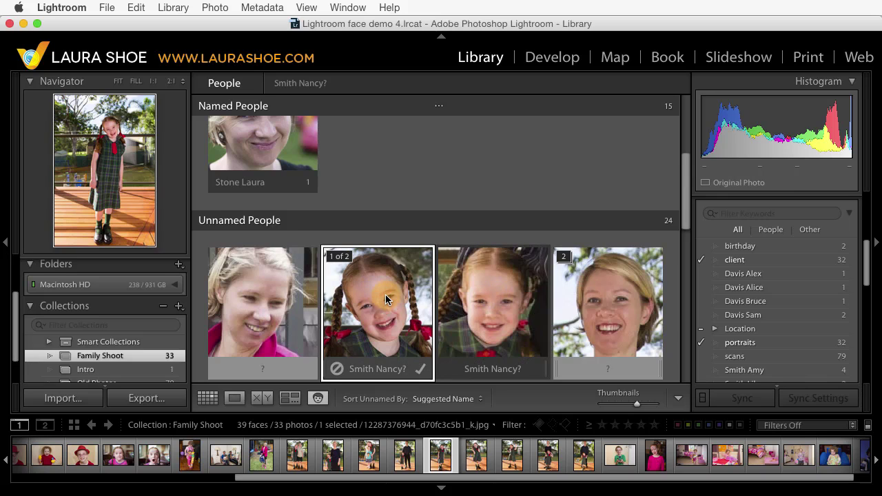
key("s")
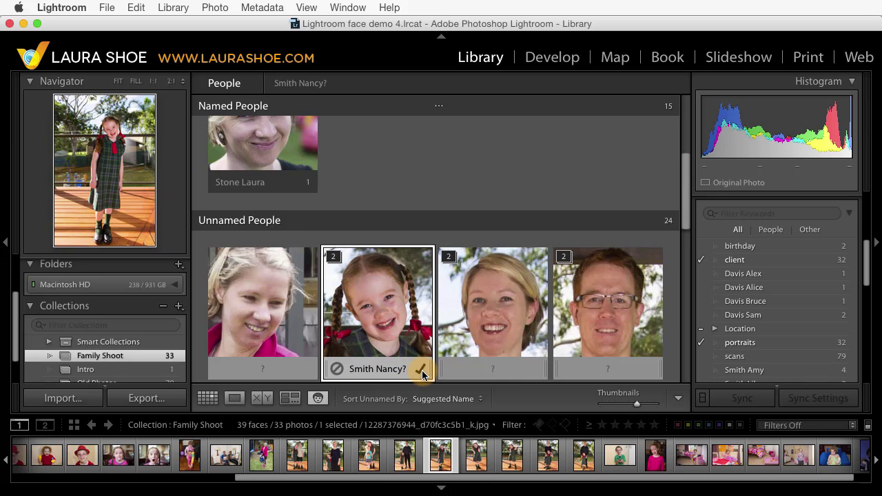
left_click(420, 368)
scroll(415, 270, "down", 2)
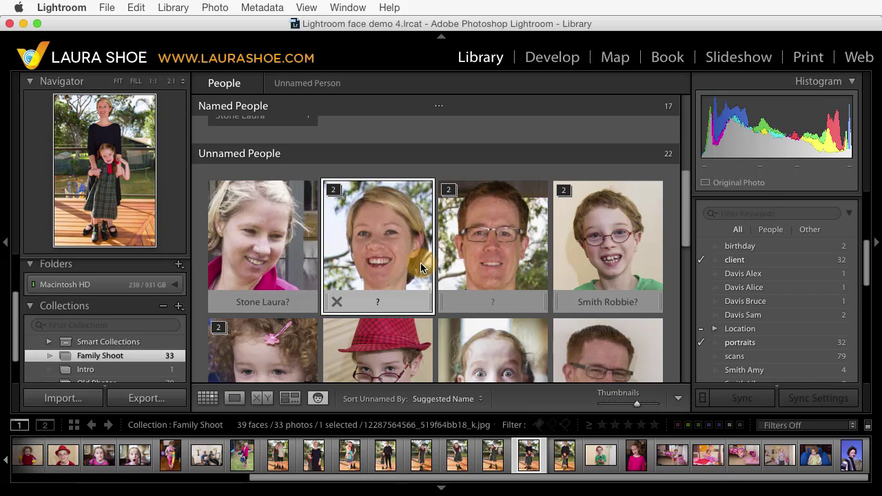
Step: Drag the blonde woman's unnamed face onto her entry in Named People, then select the next toddler face
scroll(374, 288, "up", 2)
left_click_drag(373, 288, 376, 191)
scroll(356, 136, "up", 5)
scroll(358, 142, "up", 3)
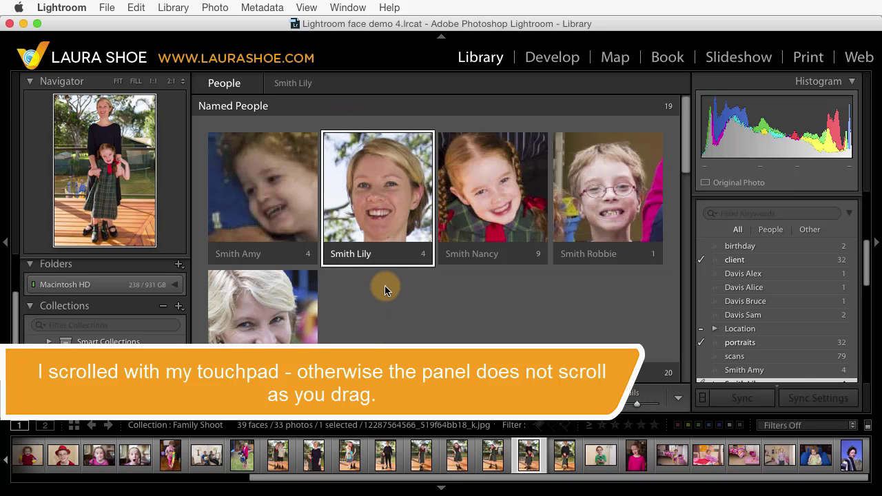
scroll(385, 285, "down", 6)
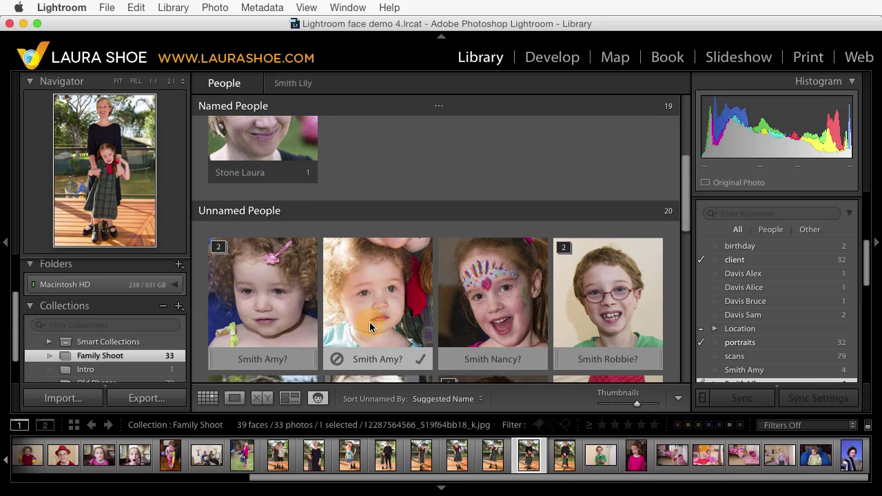
left_click(379, 289)
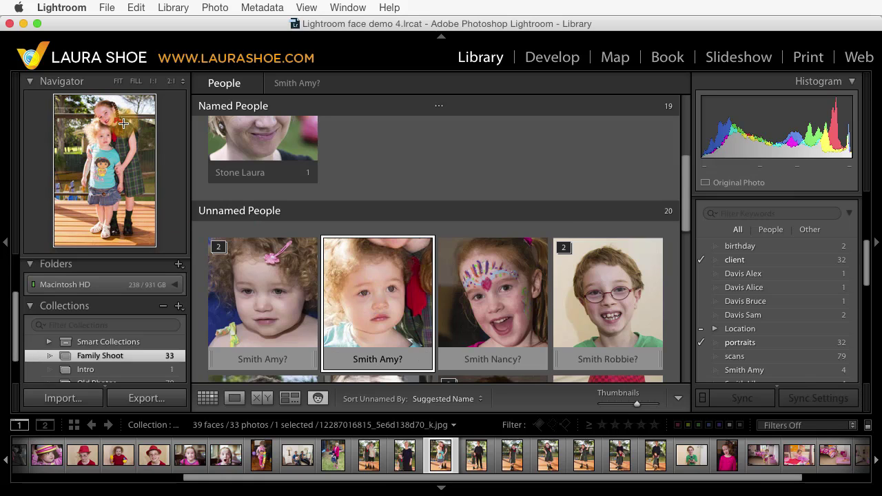
Step: Open the toddler's photo in Loupe and confirm her suggested name on the face region
double_click(370, 290)
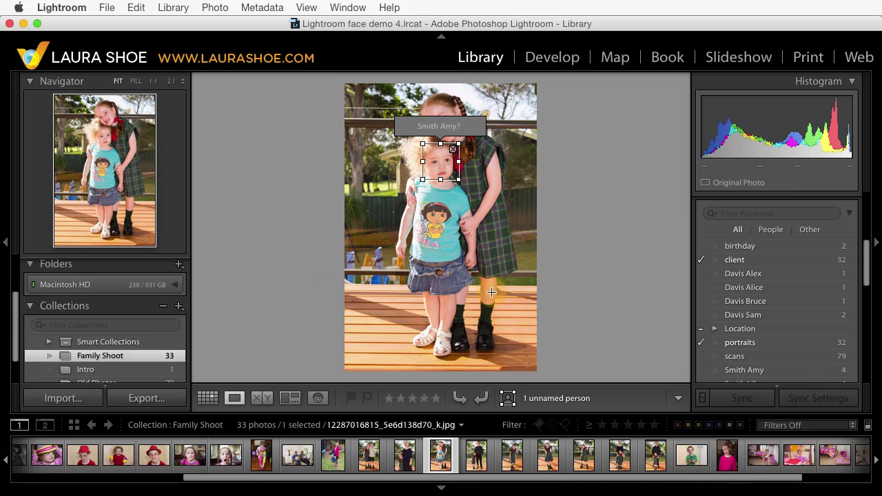
left_click(509, 404)
left_click(509, 405)
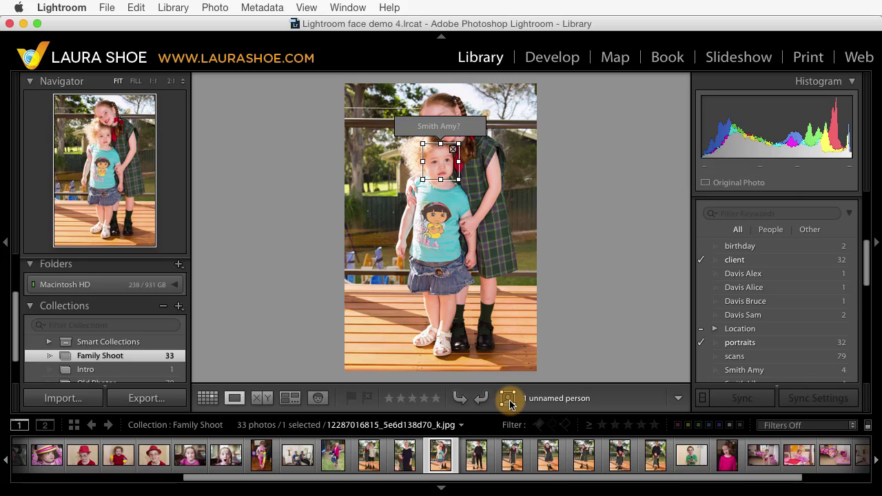
mouse_move(438, 128)
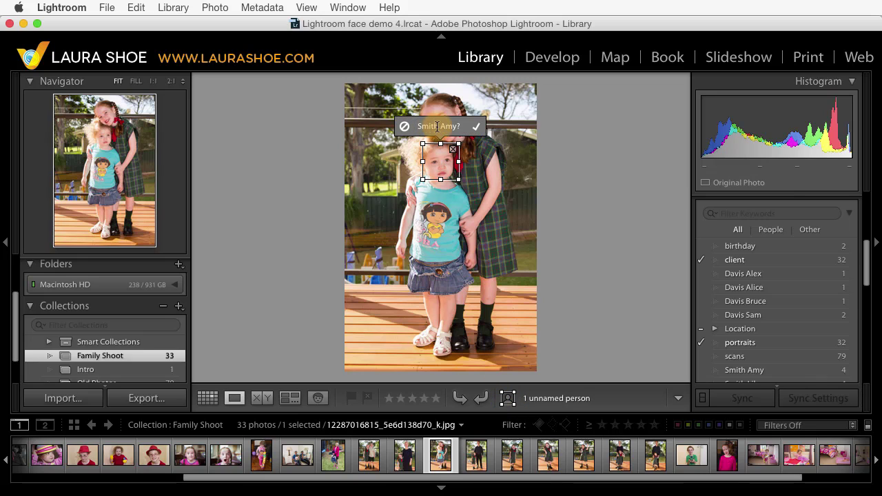
left_click(477, 131)
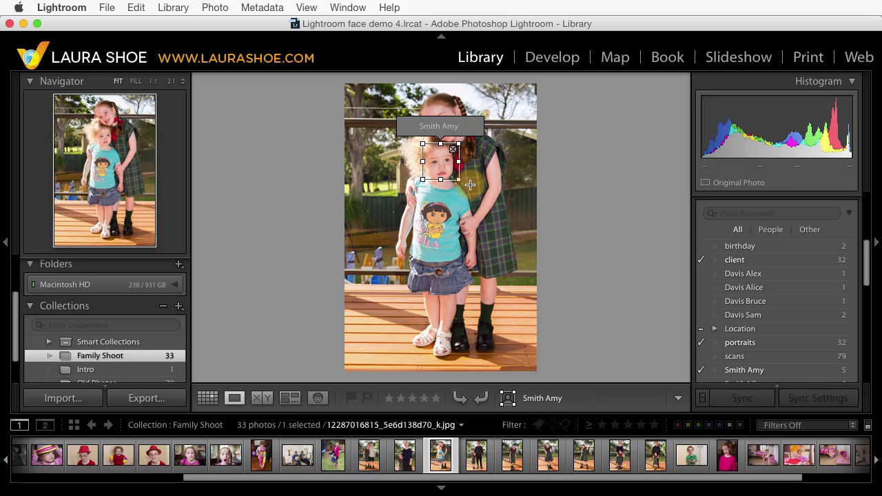
Step: Name the older woman's scanned face 'Unidentified Person', then open the blurry face's photo in Loupe
left_click(317, 400)
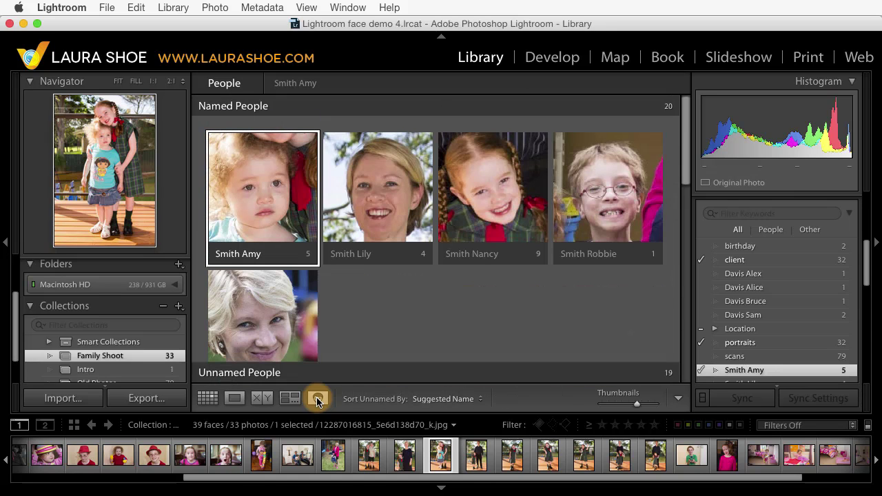
scroll(383, 291, "down", 5)
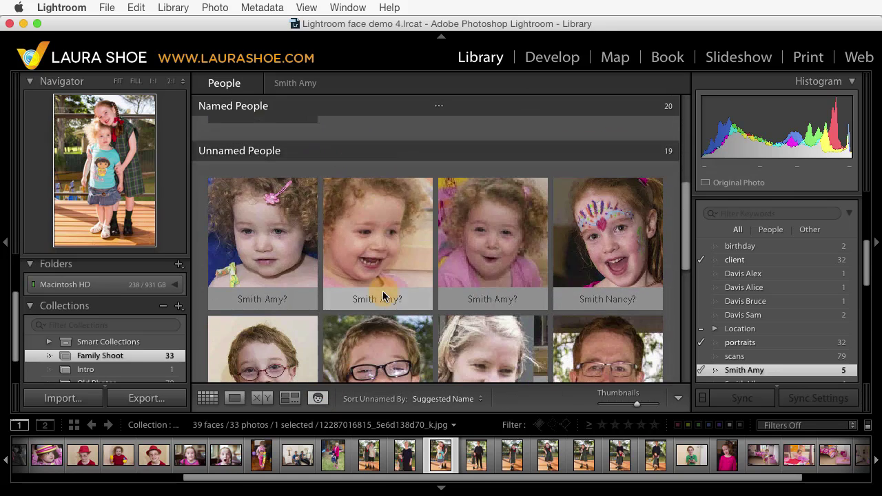
scroll(382, 290, "down", 5)
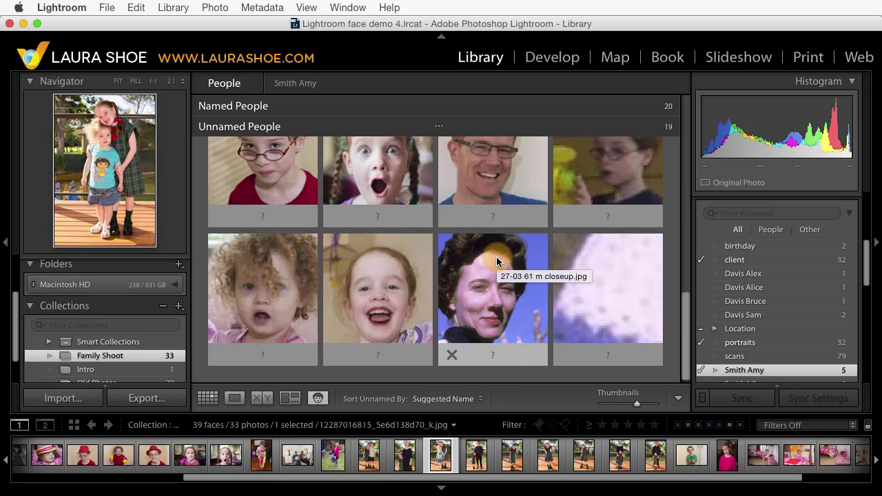
left_click(494, 357)
type("Unide")
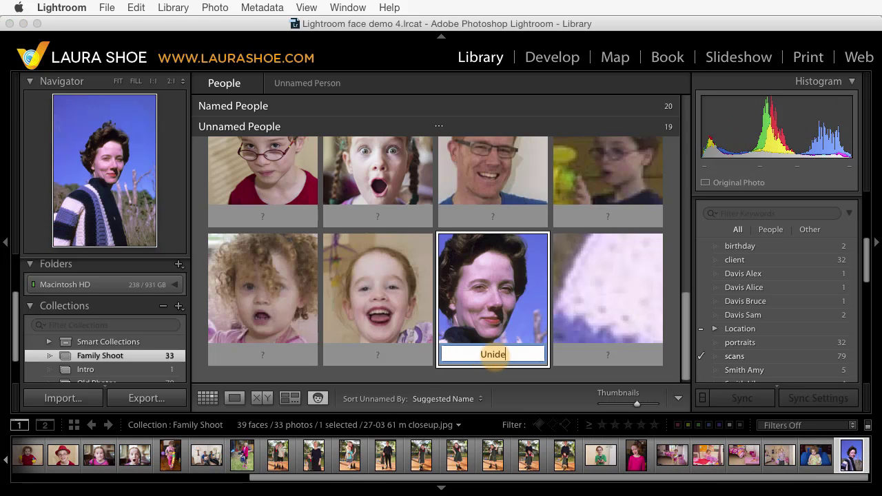
type("ntified Person")
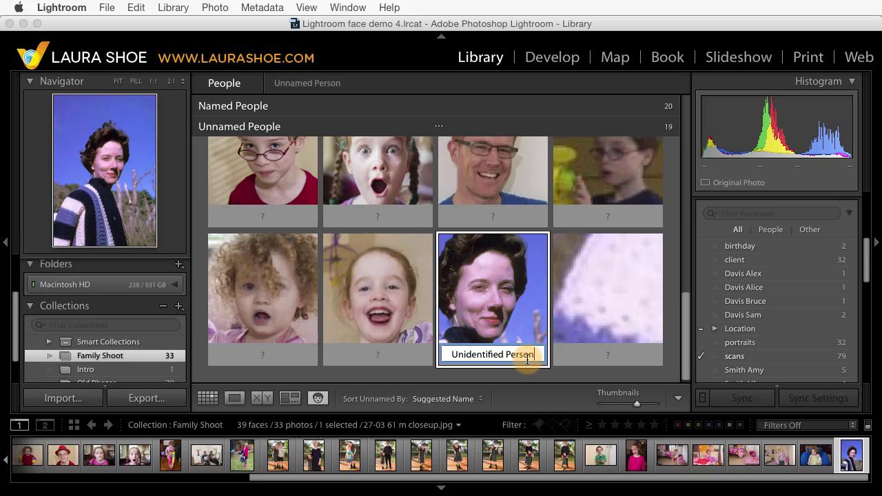
key("Return")
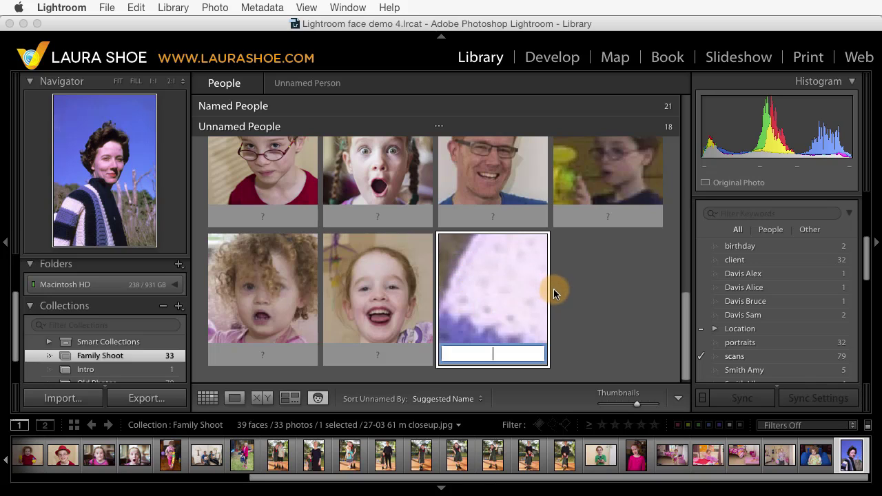
left_click(499, 288)
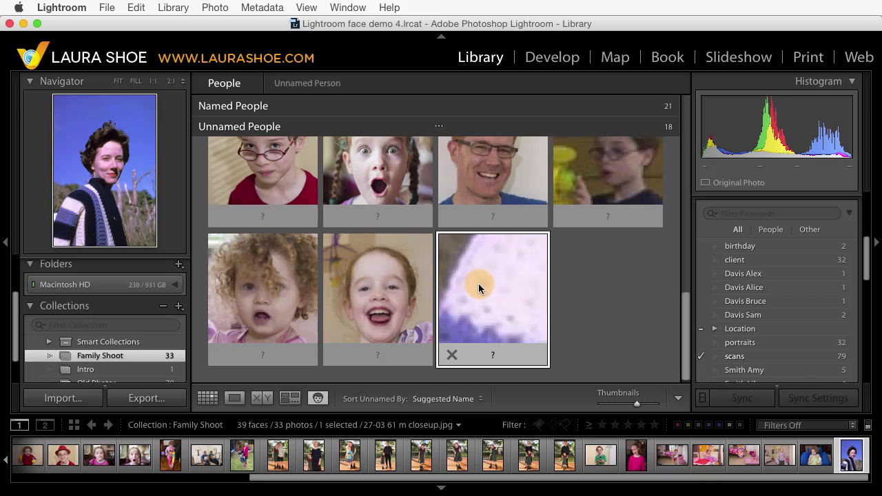
double_click(478, 285)
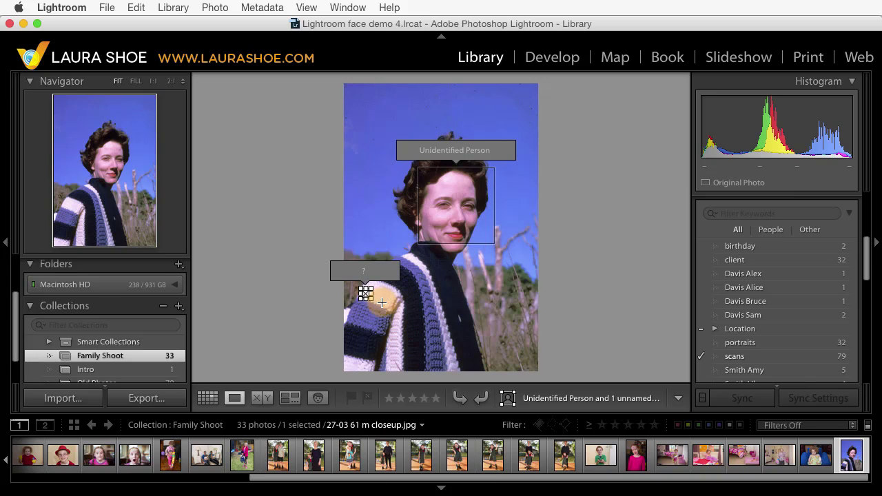
Step: Back in the faces grid, delete the blurry false face region
left_click(318, 398)
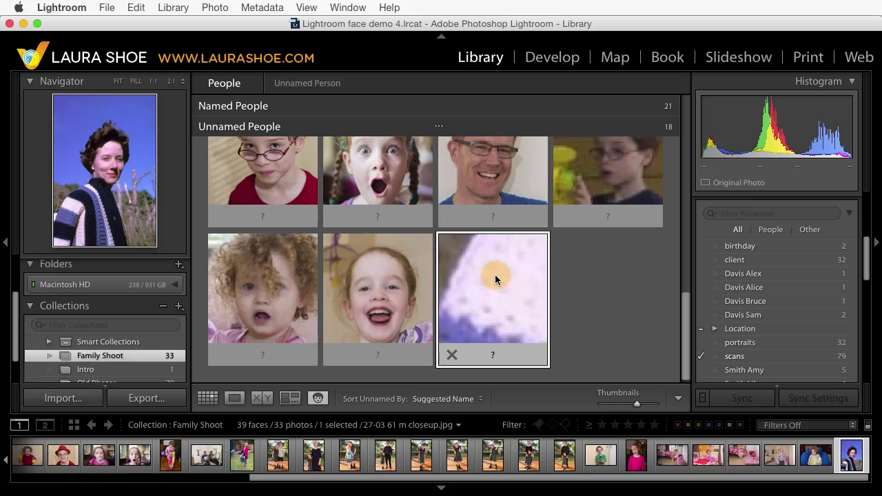
left_click(451, 356)
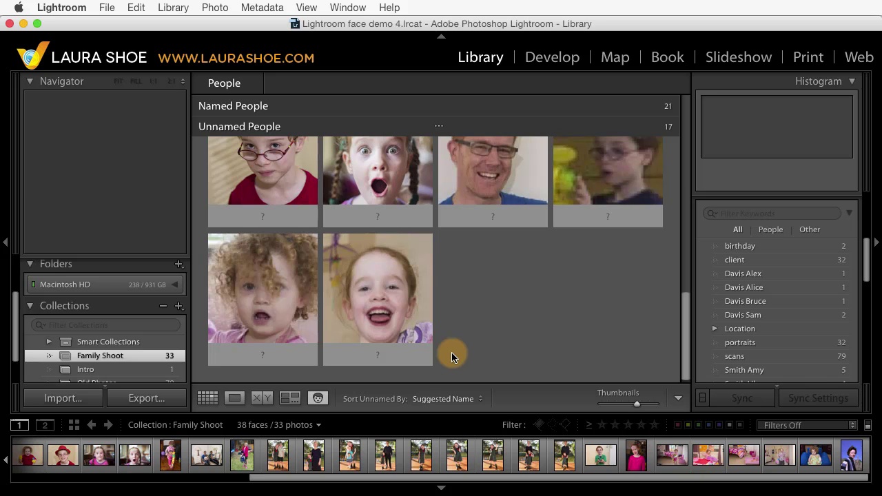
scroll(452, 355, "up", 10)
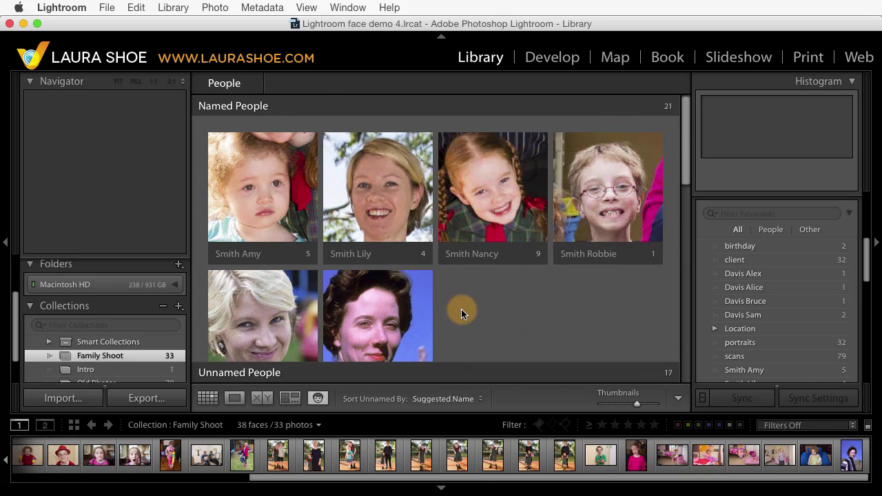
left_click(375, 248)
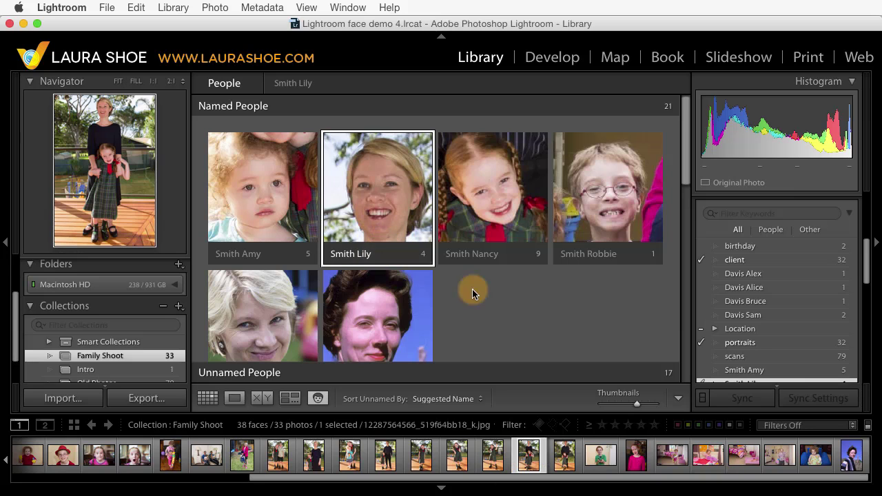
left_click(369, 255)
key("Return")
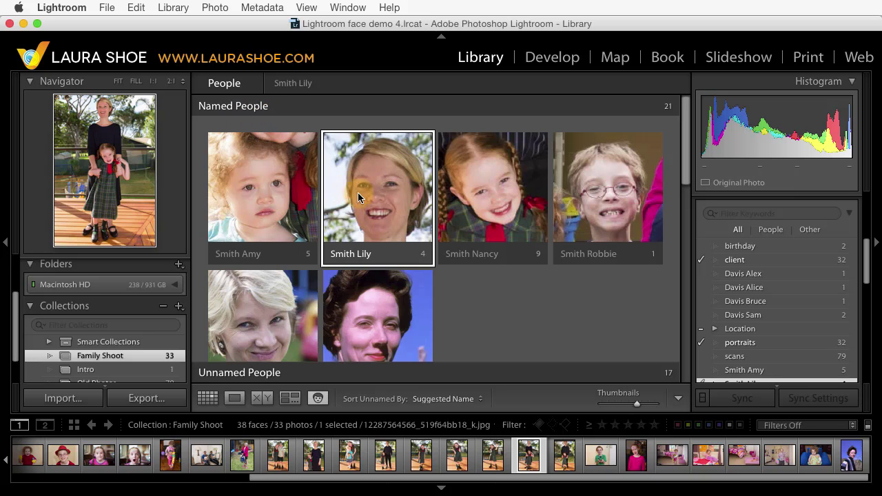
double_click(376, 196)
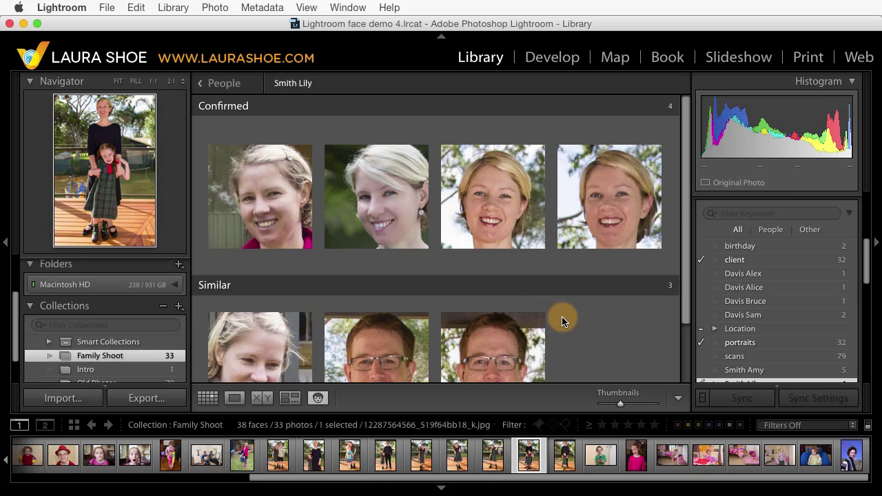
scroll(562, 316, "down", 3)
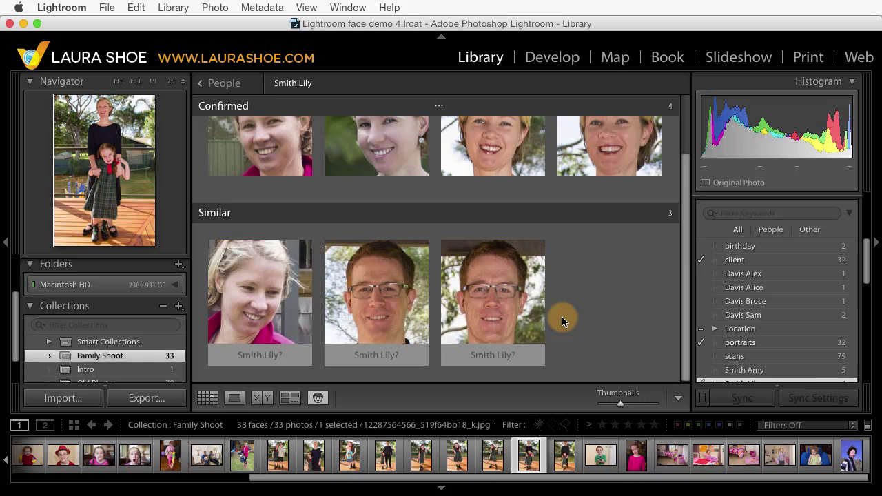
mouse_move(230, 265)
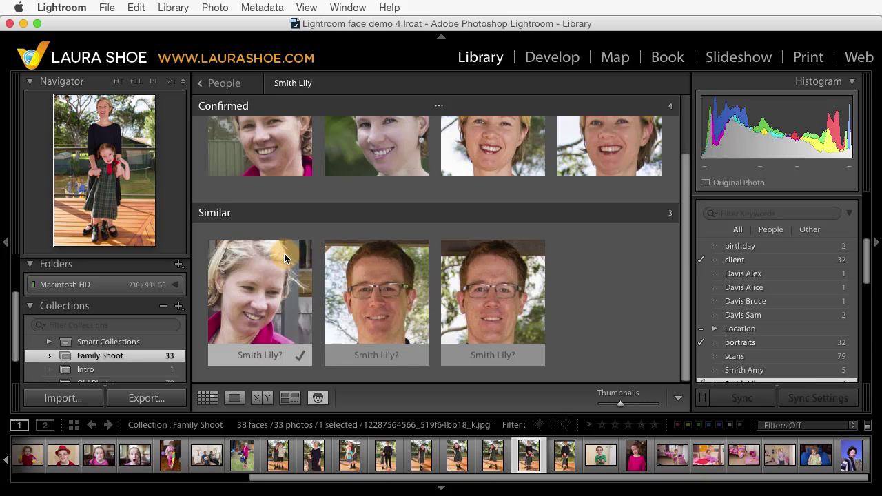
left_click(301, 356)
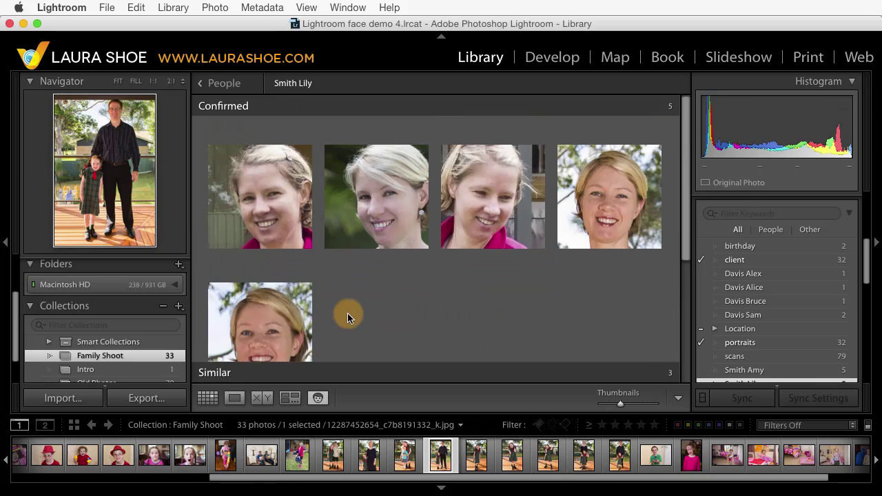
scroll(347, 318, "down", 3)
scroll(347, 313, "down", 1)
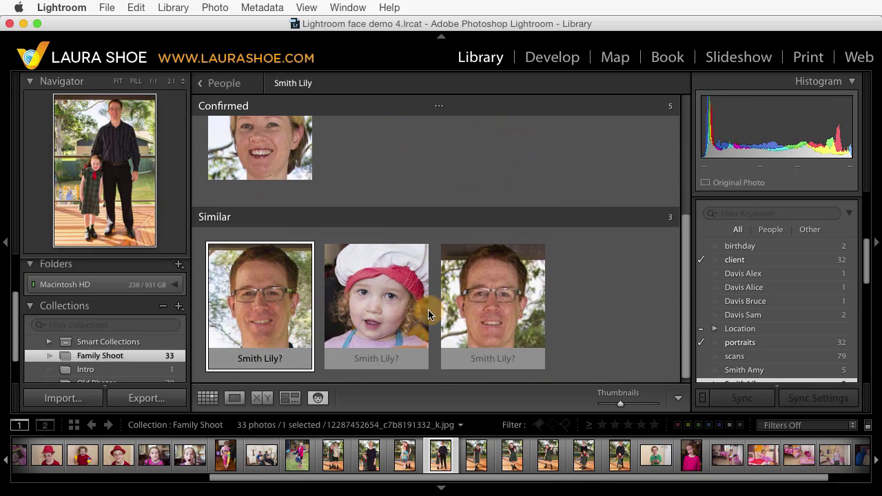
left_click(360, 198)
scroll(358, 193, "up", 5)
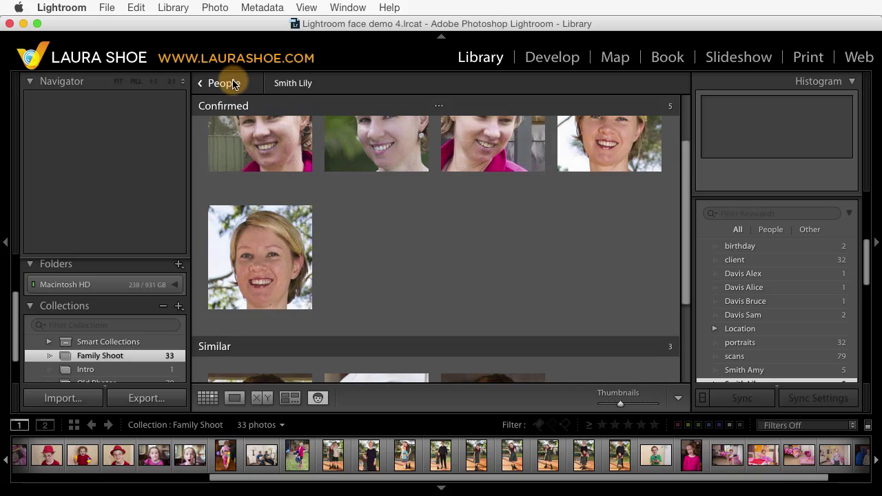
Step: In the People overview, select the first unnamed toddler face stack and start typing 'S' as its name
left_click(224, 84)
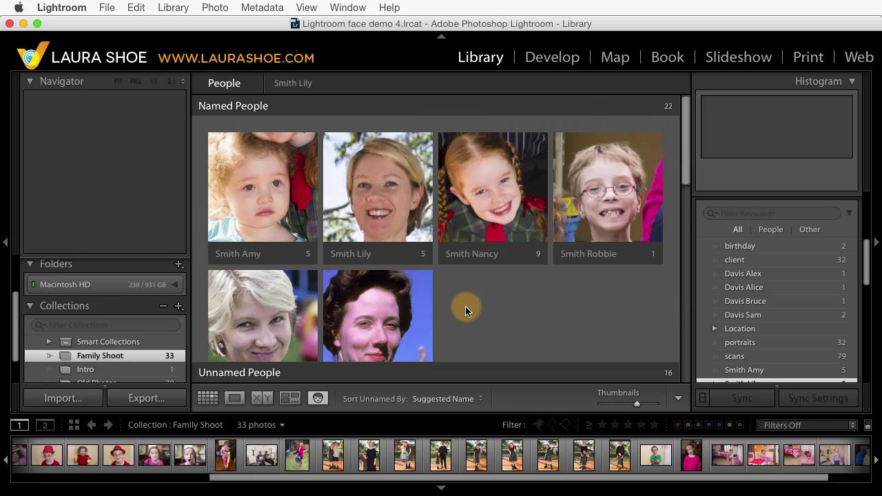
scroll(465, 310, "down", 8)
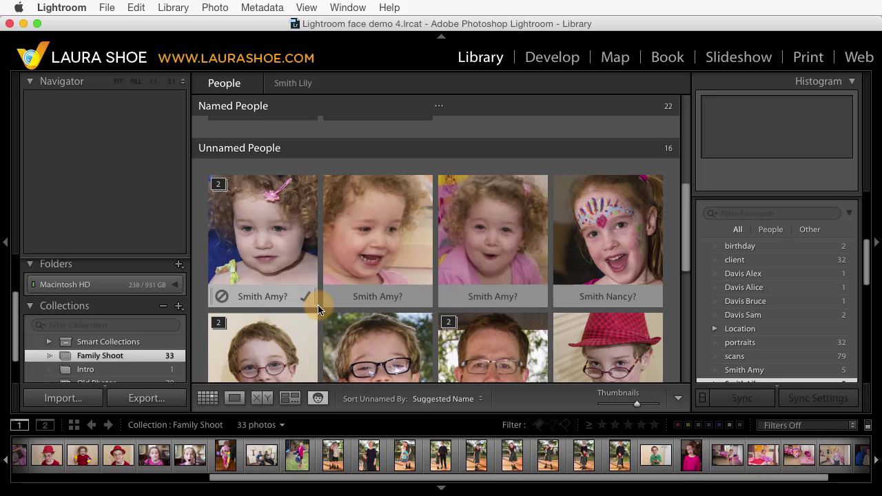
left_click(270, 238)
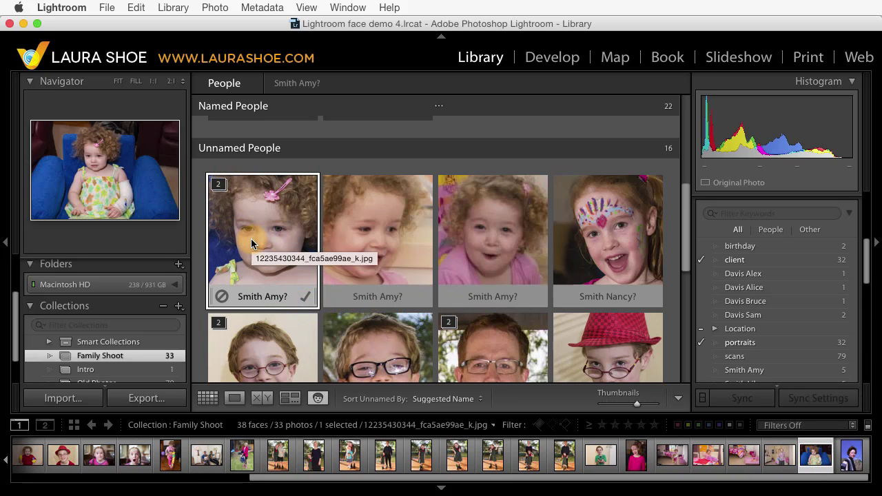
key("s")
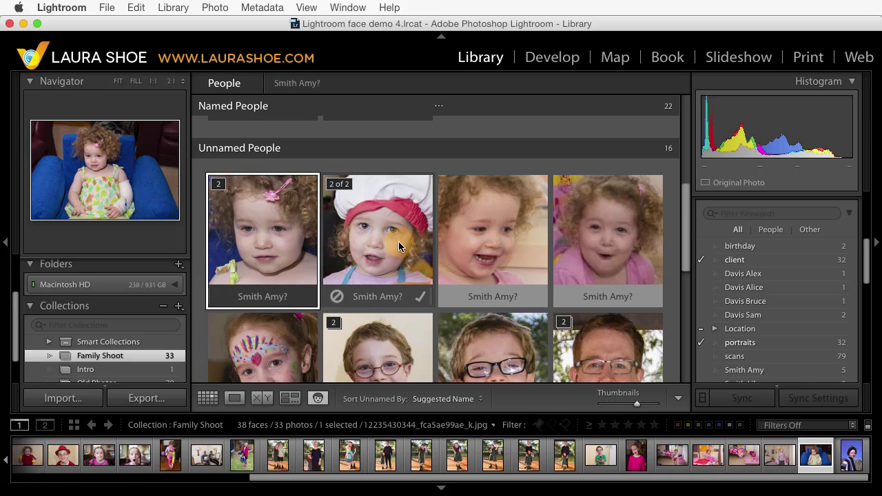
key("s")
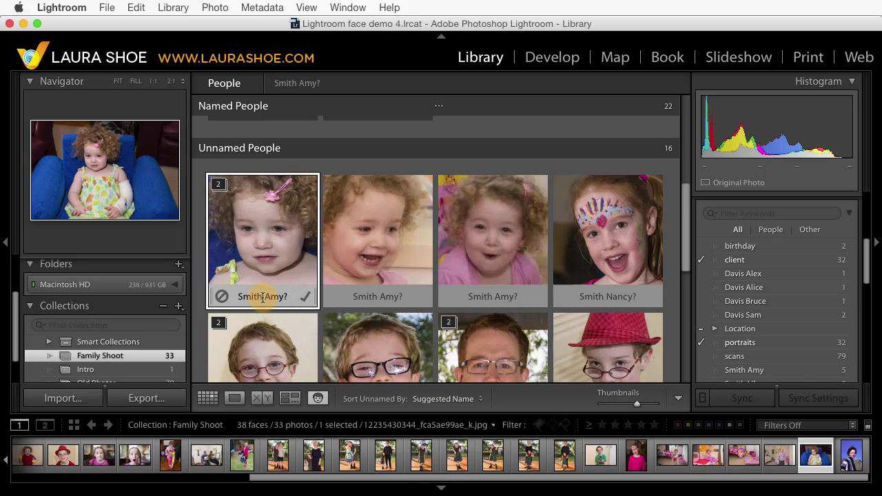
left_click(259, 297)
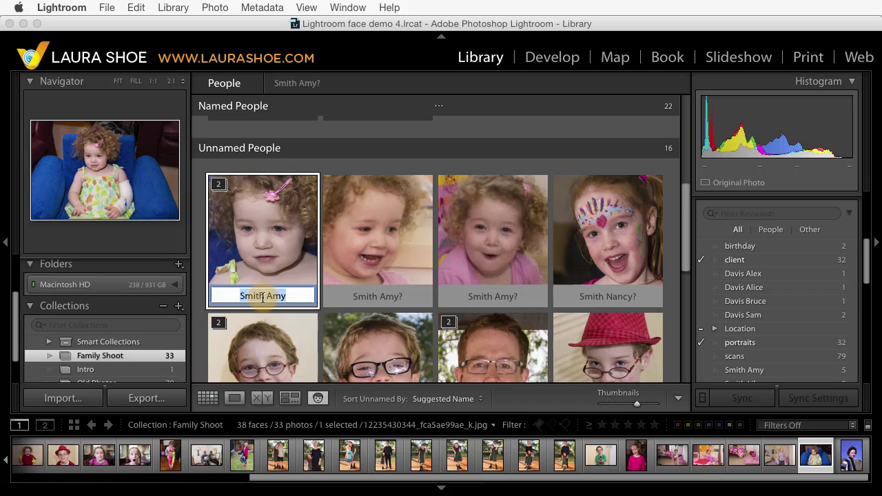
type("S")
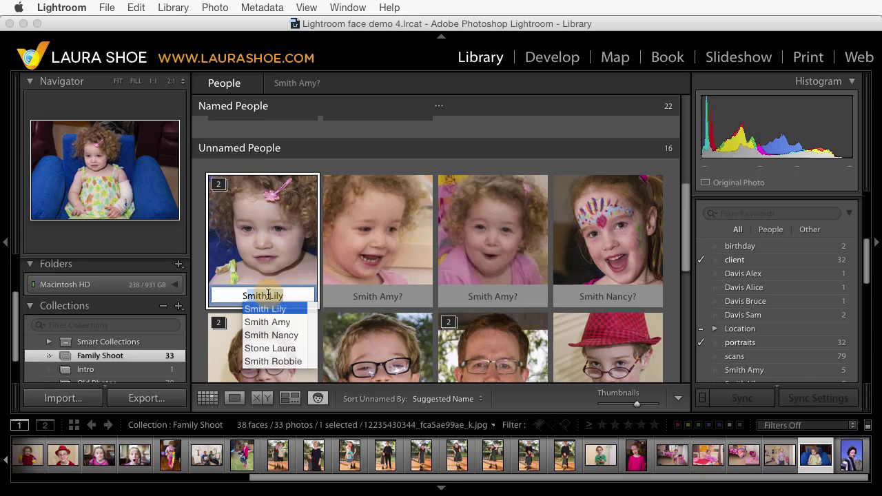
key("Down")
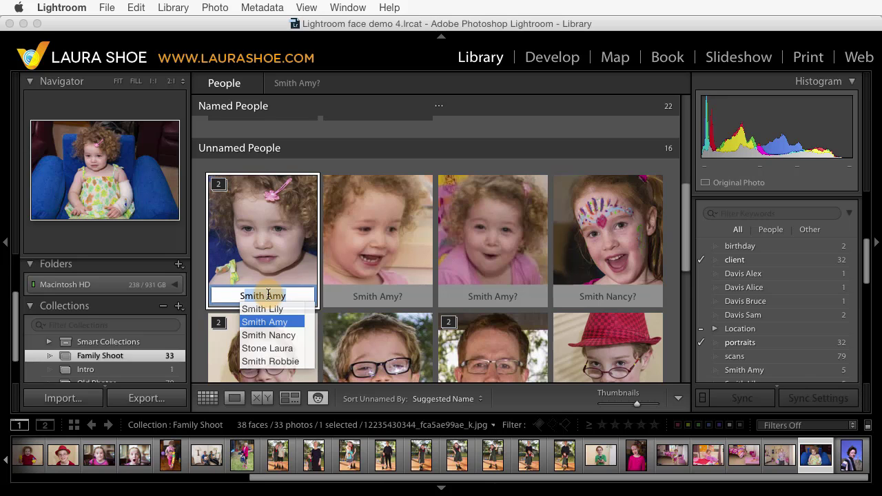
key("Return")
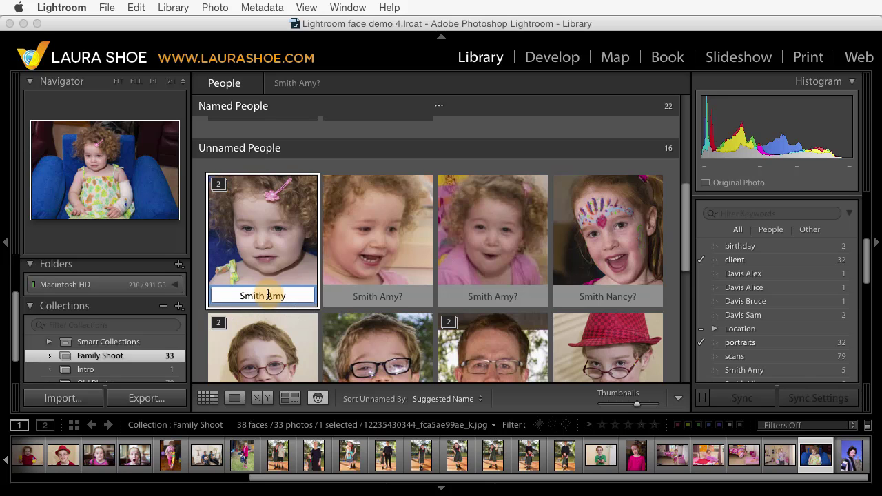
key("Return")
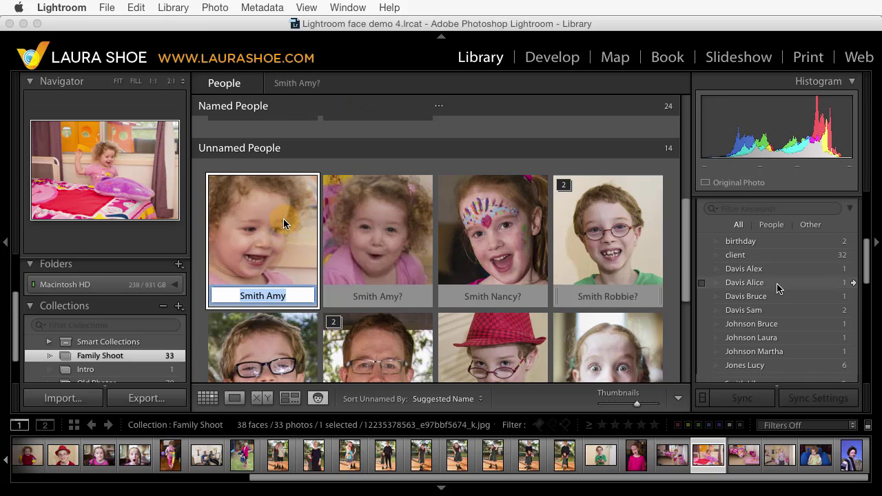
scroll(747, 310, "up", 1)
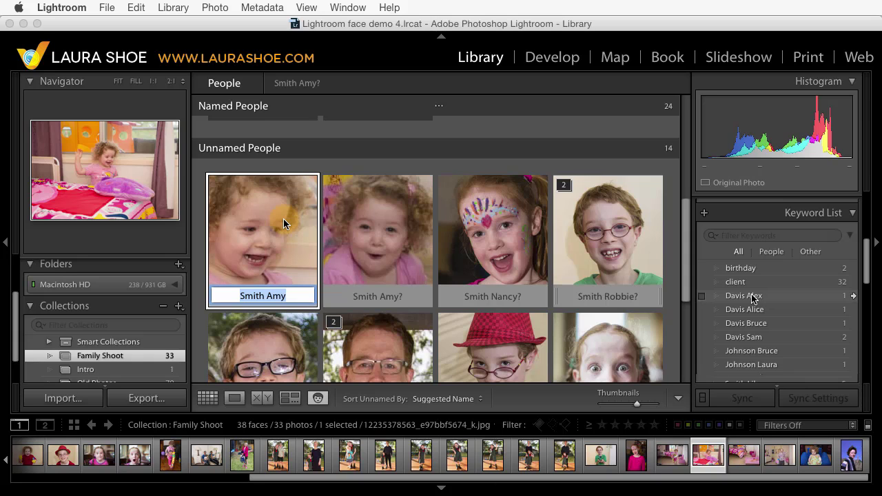
Step: Convert the first family keyword, then the other three selected together, to person keywords
right_click(753, 297)
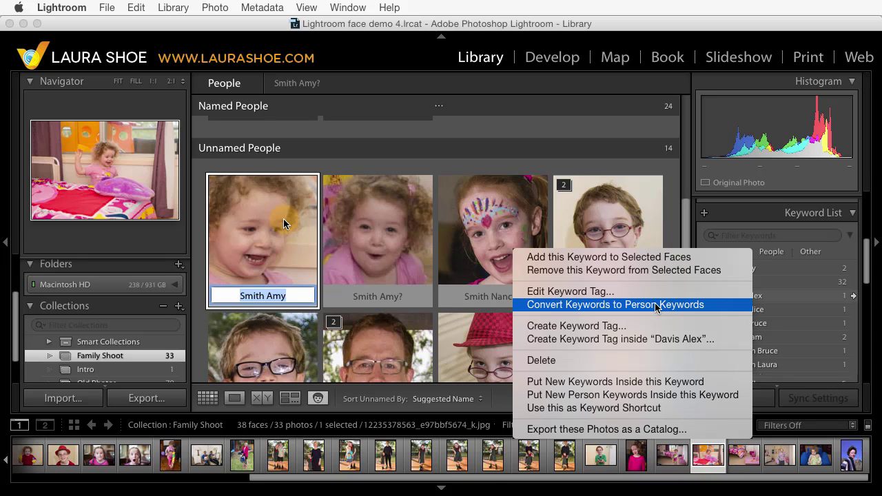
left_click(655, 305)
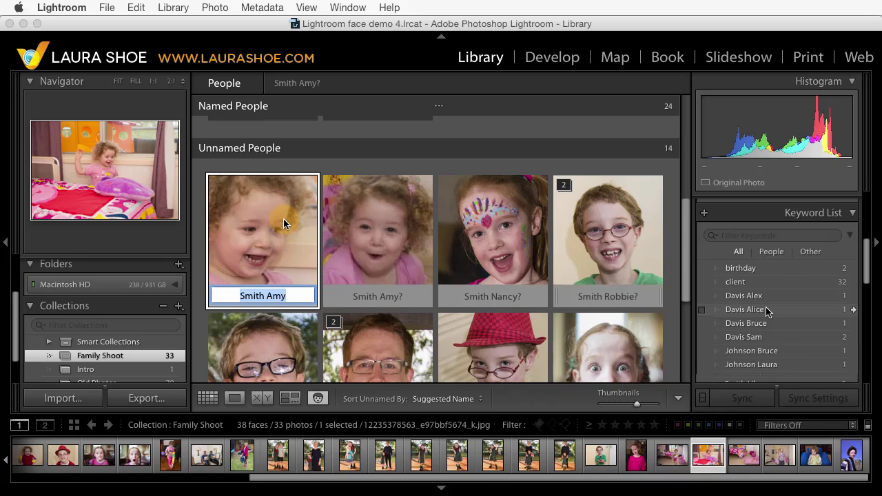
left_click(767, 311)
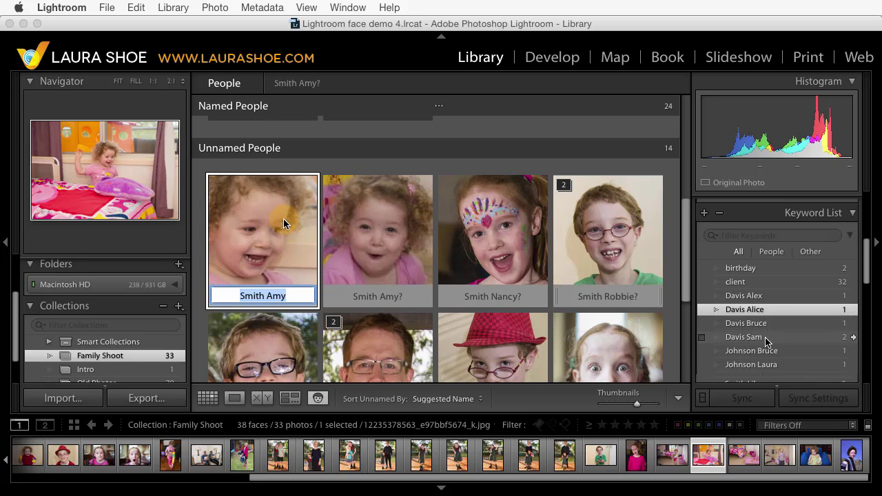
left_click(765, 337, "shift")
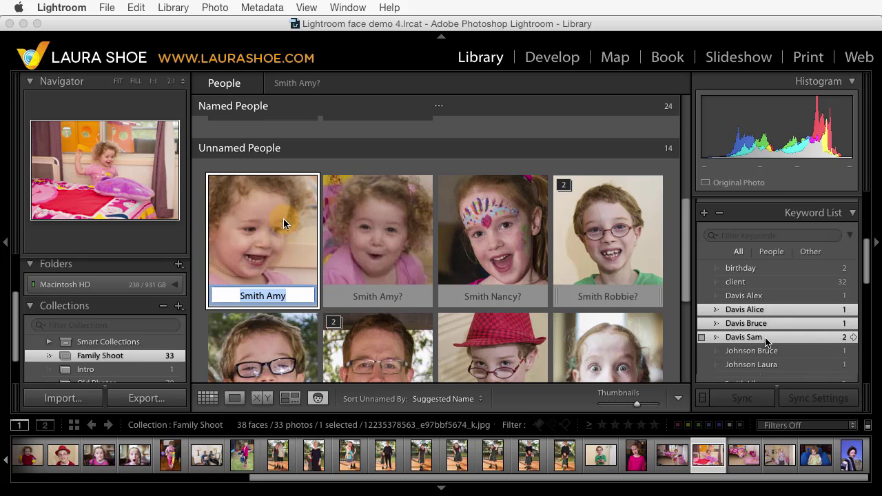
right_click(767, 325)
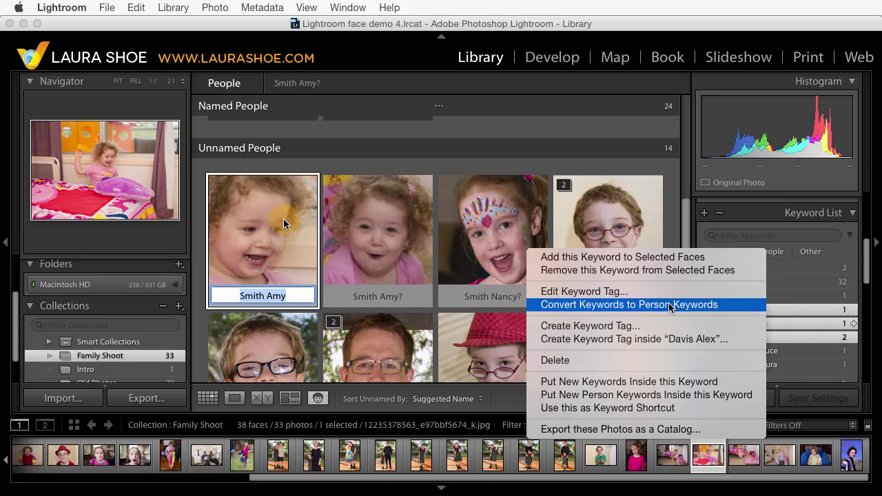
left_click(668, 304)
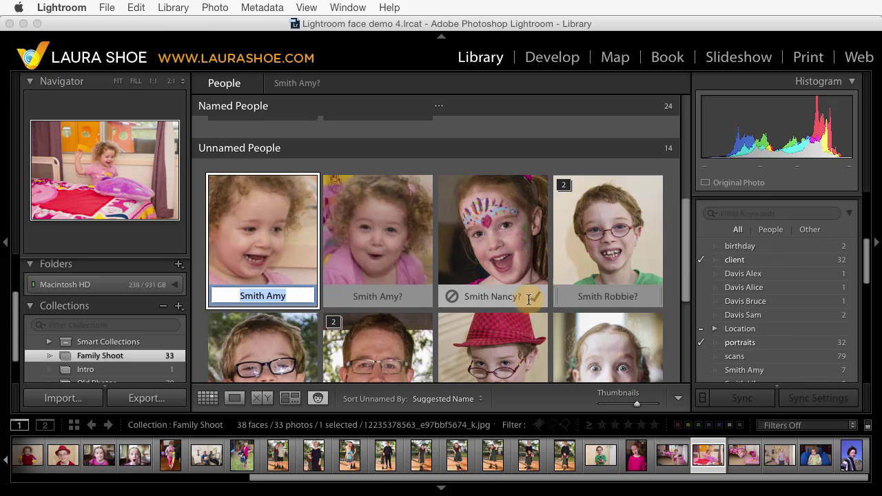
left_click(275, 216)
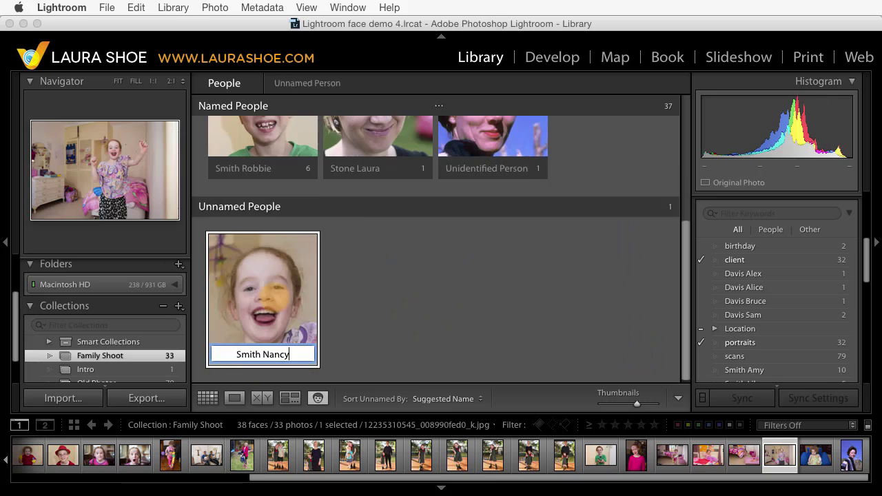
key("Return")
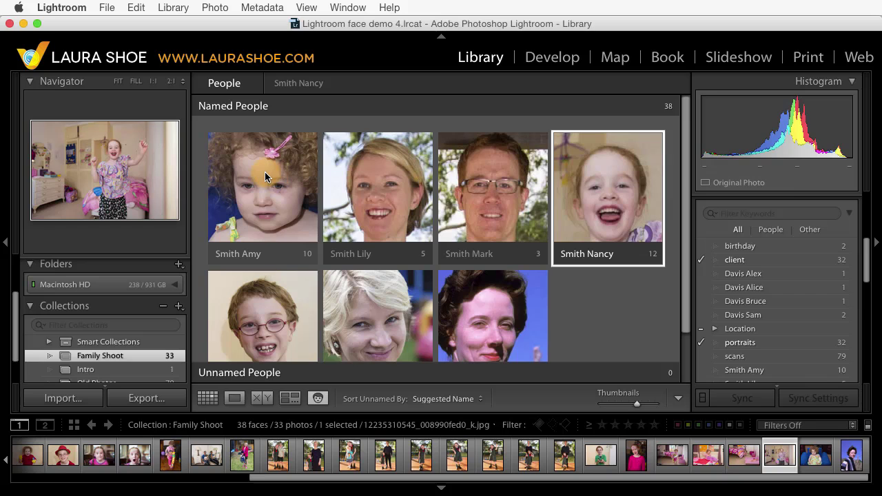
double_click(264, 174)
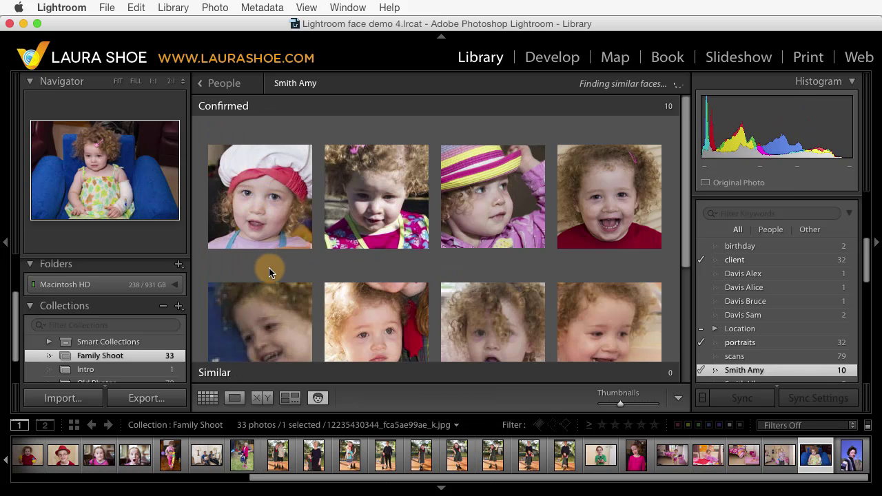
scroll(343, 200, "down", 1)
scroll(344, 201, "up", 2)
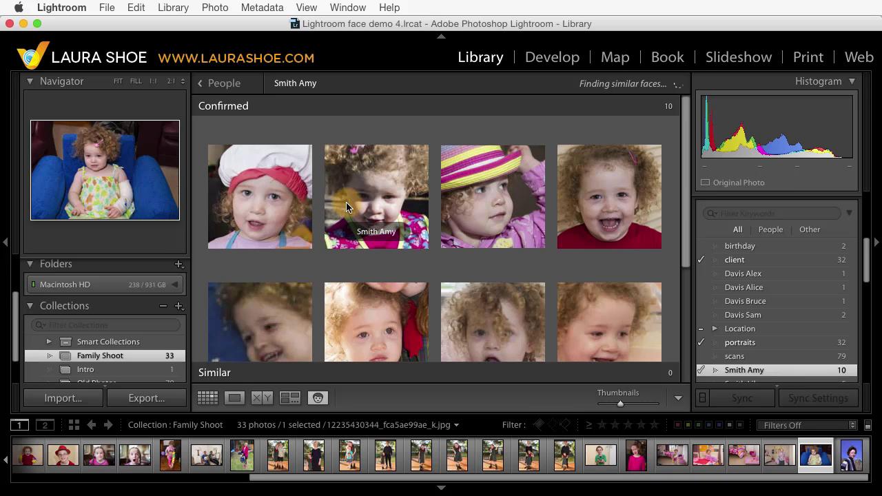
Step: Review the blonde woman's confirmed faces, then return to the People overview
left_click(223, 83)
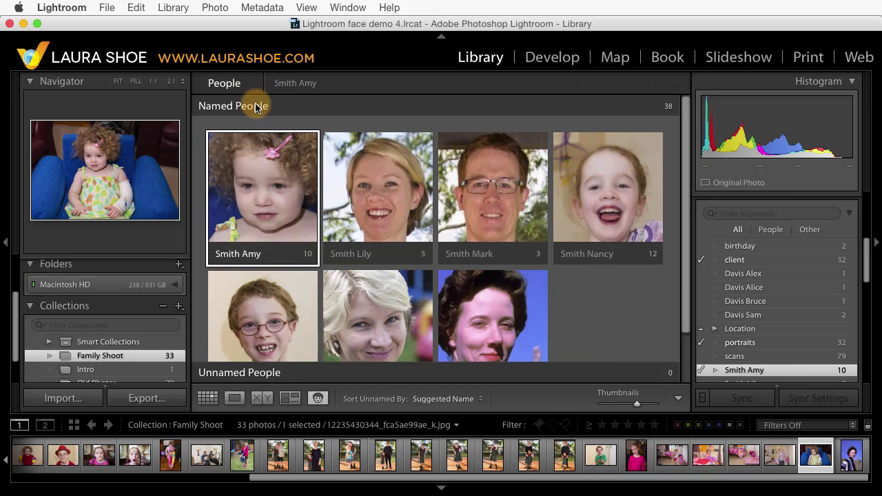
double_click(377, 190)
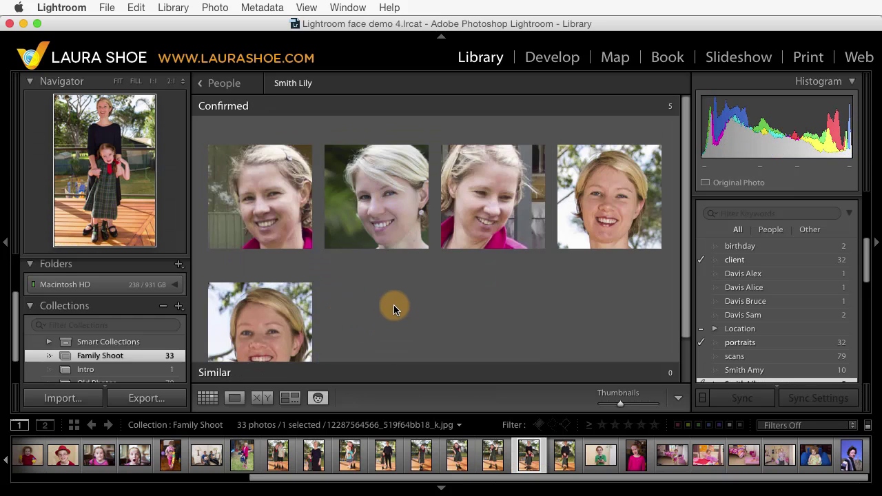
left_click(222, 82)
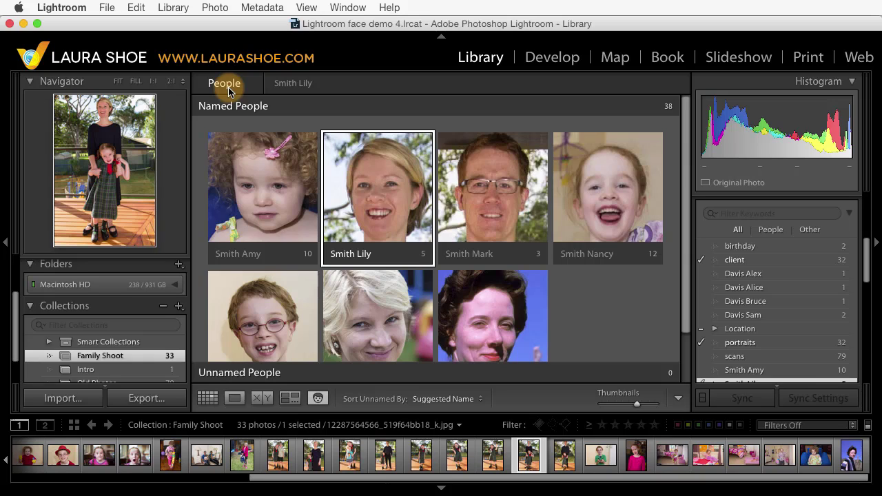
left_click(235, 400)
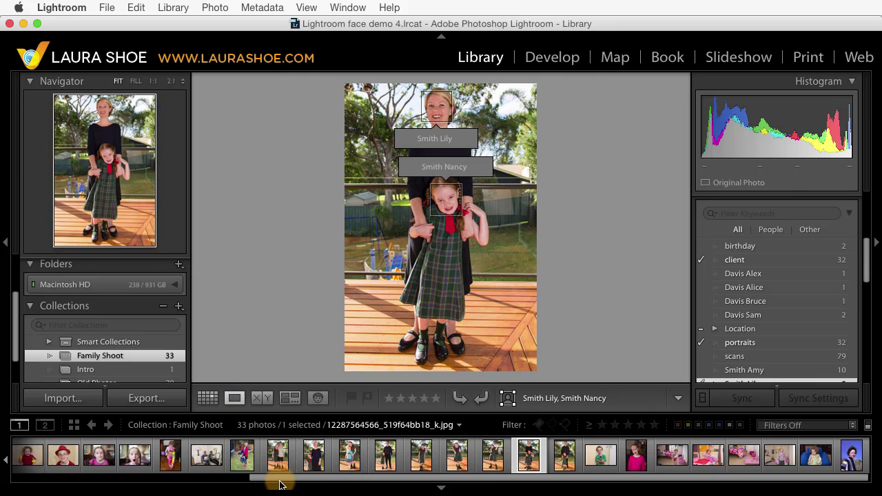
left_click_drag(279, 477, 29, 476)
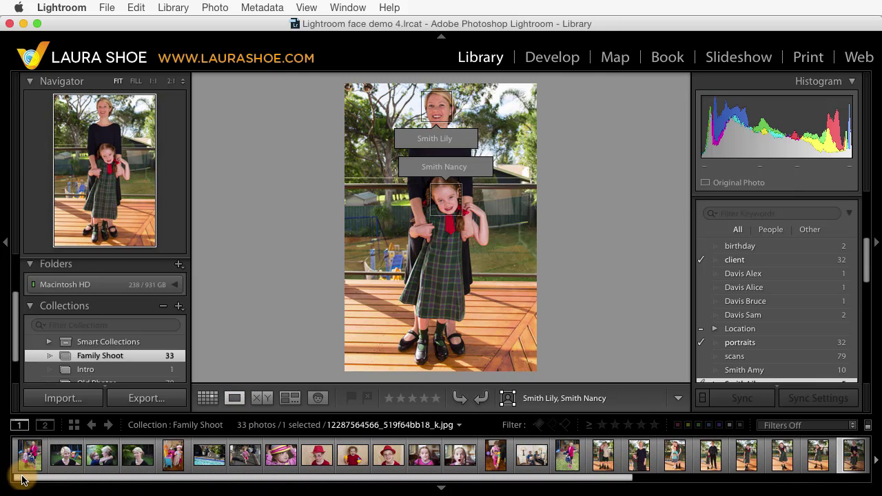
left_click(29, 455)
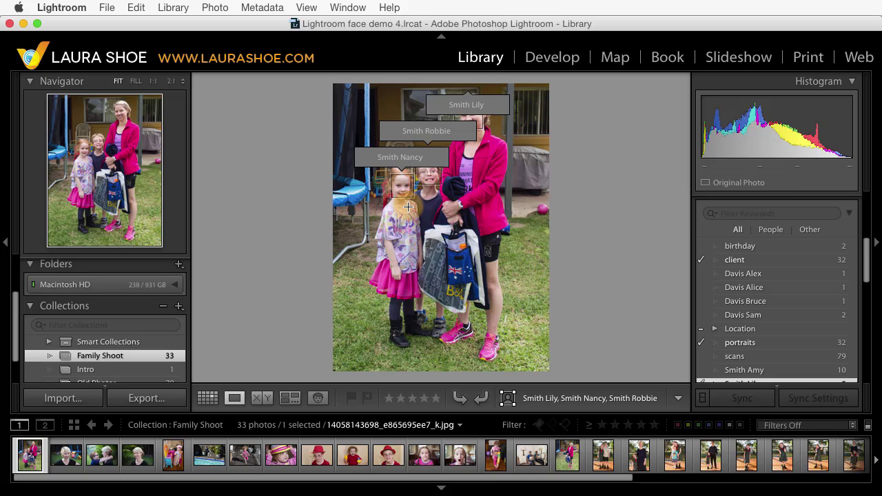
left_click(64, 461)
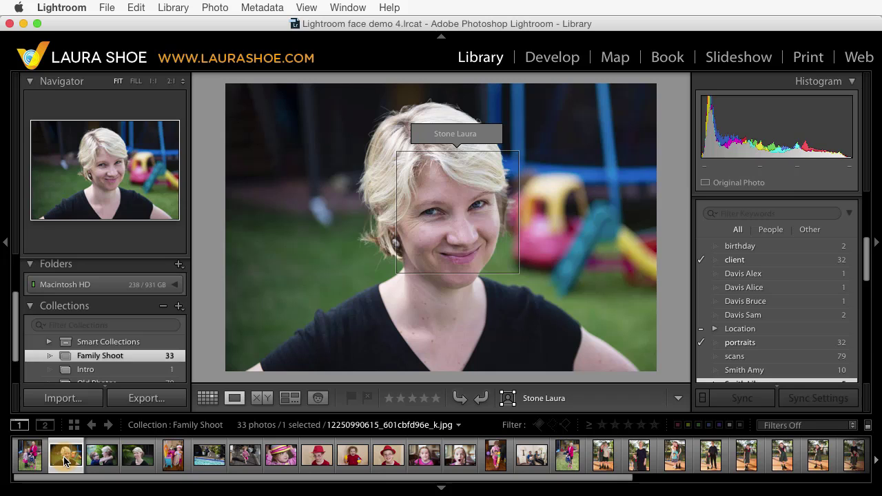
key("Right")
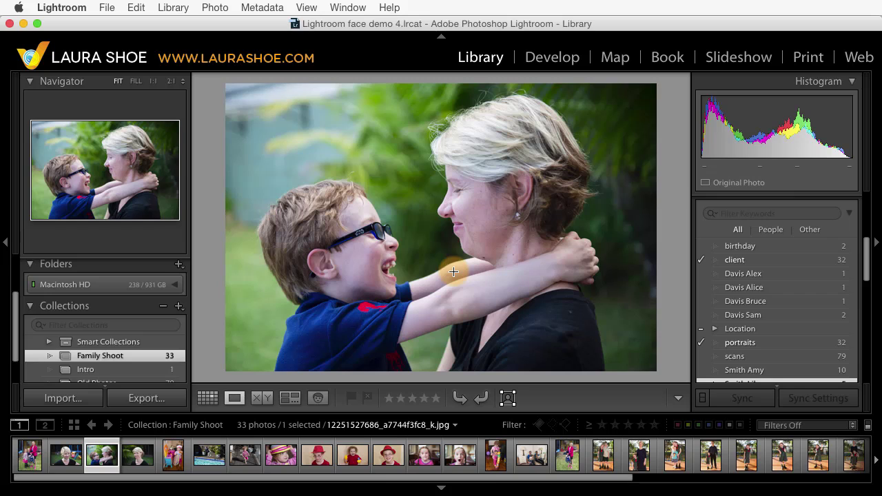
Step: Draw a face region around the boy's face and tag him with his name from the suggestions
left_click(507, 398)
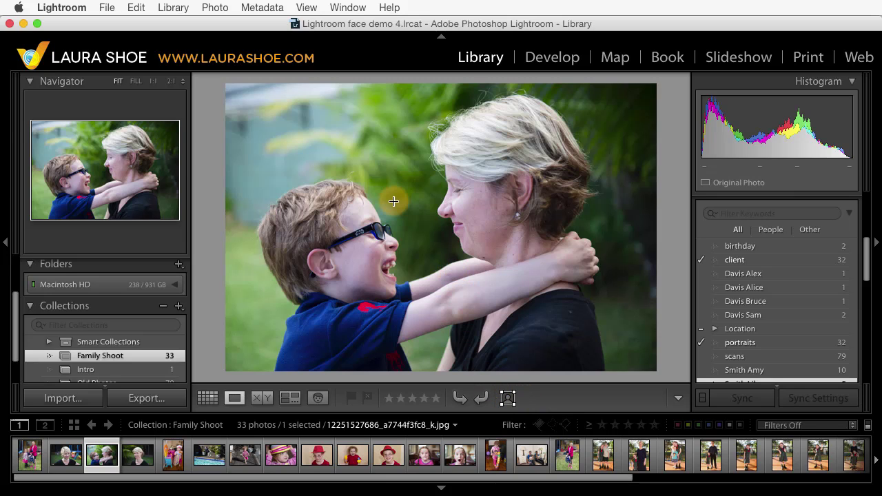
mouse_move(268, 188)
left_mouse_down()
mouse_move(316, 247)
mouse_move(417, 315)
left_mouse_up()
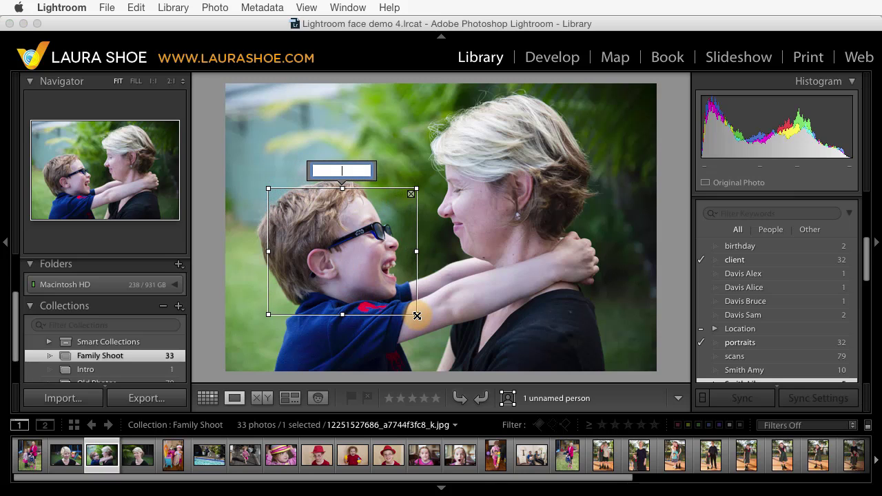
type("Smith")
key("Return")
Step: Draw a face region around the mother's face and pick her name from the autocomplete list
left_click_drag(427, 110, 596, 264)
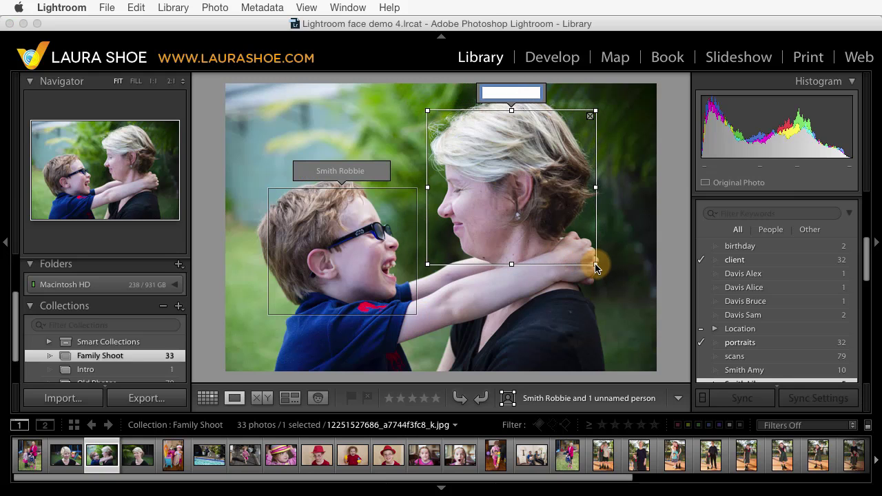
type("Smith")
key("Down")
key("Down")
key("Down")
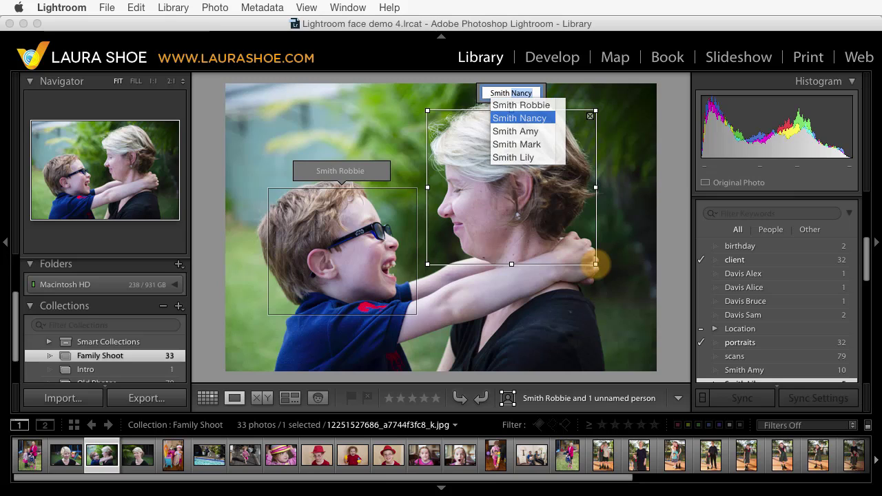
key("Down")
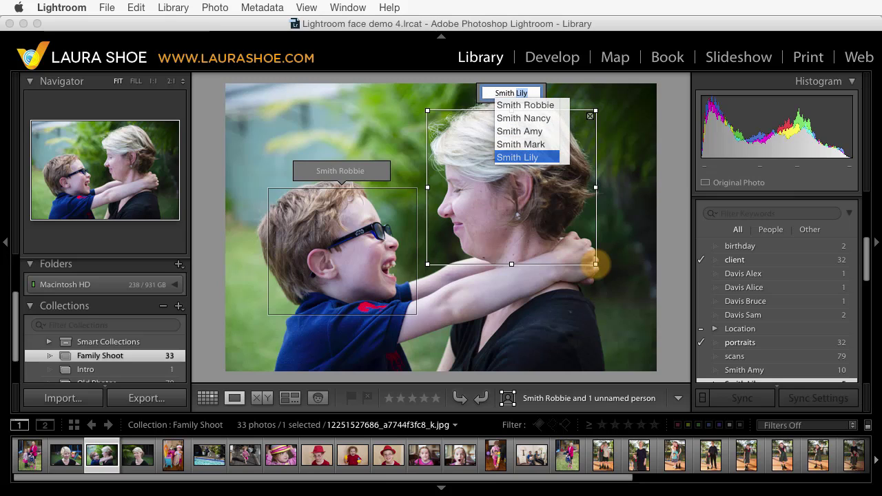
key("Return")
key("Return")
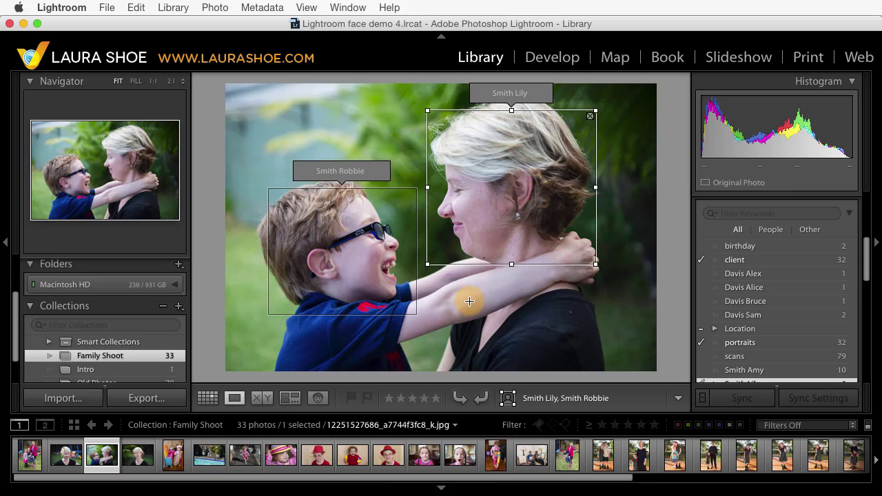
Step: Hide the face boxes and zoom in briefly to check the photo, then return to full view
left_click(508, 399)
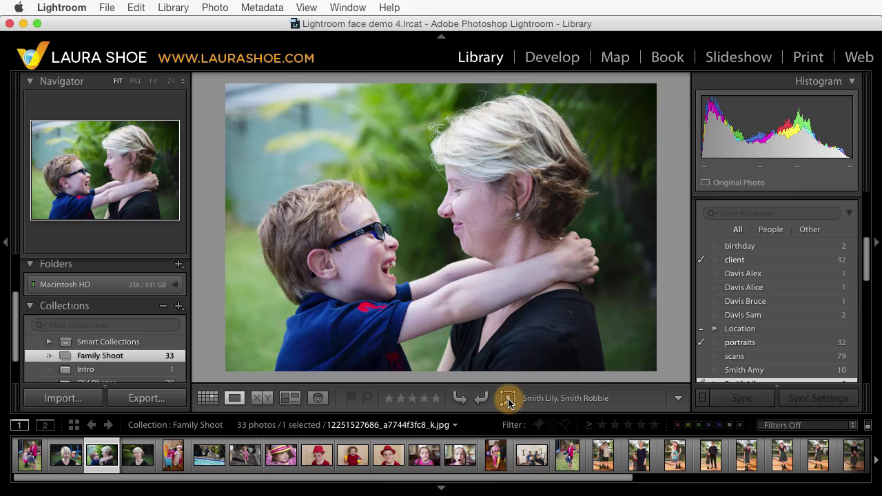
left_click(510, 286)
left_click(508, 287)
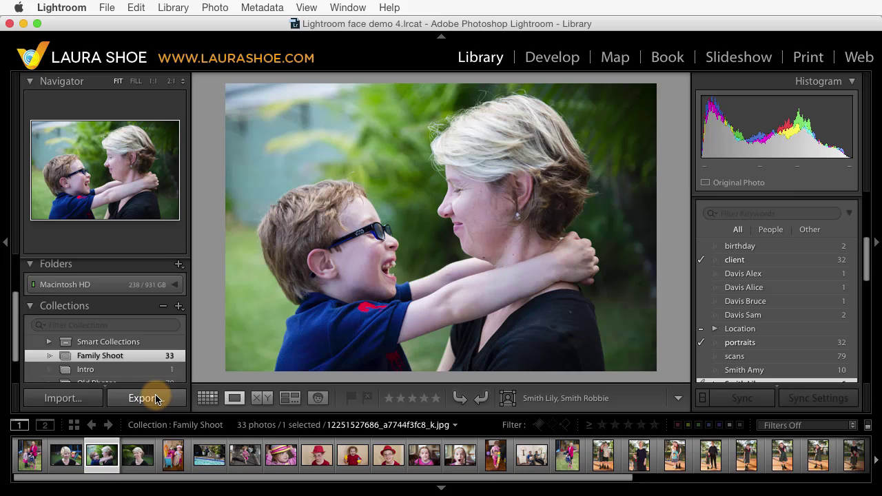
left_click(146, 399)
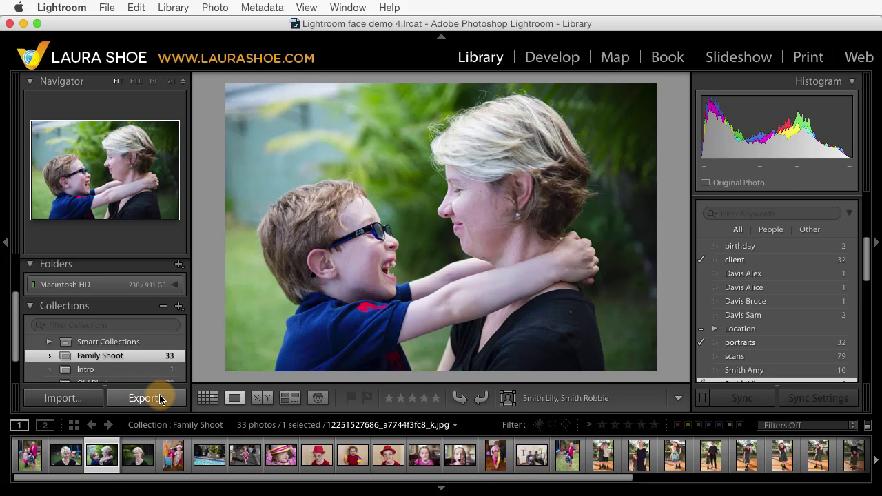
scroll(396, 279, "down", 2)
scroll(406, 277, "down", 8)
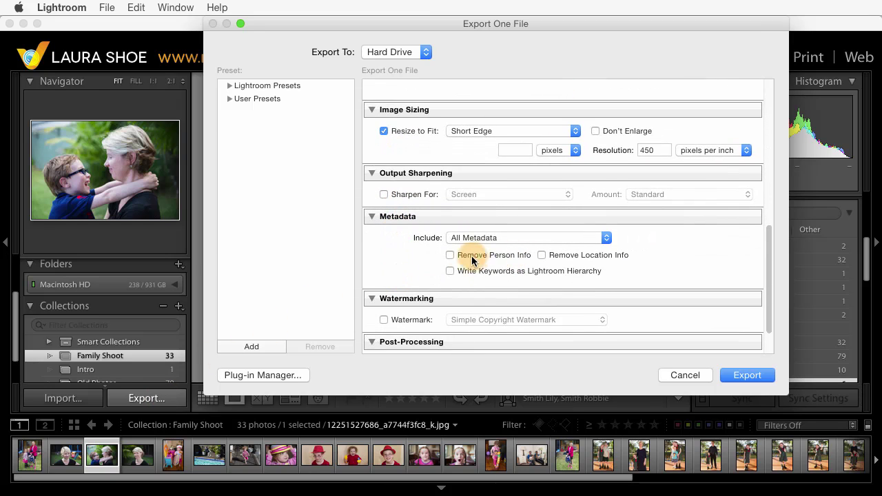
left_click(450, 256)
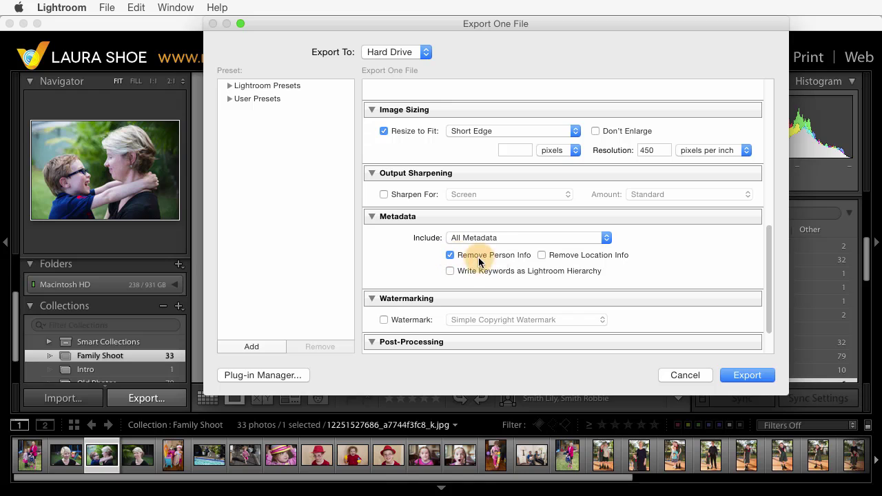
left_click(677, 375)
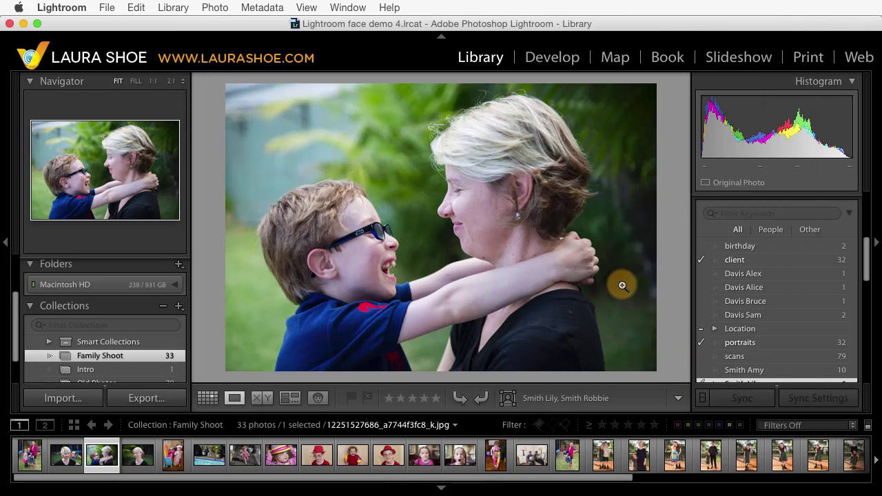